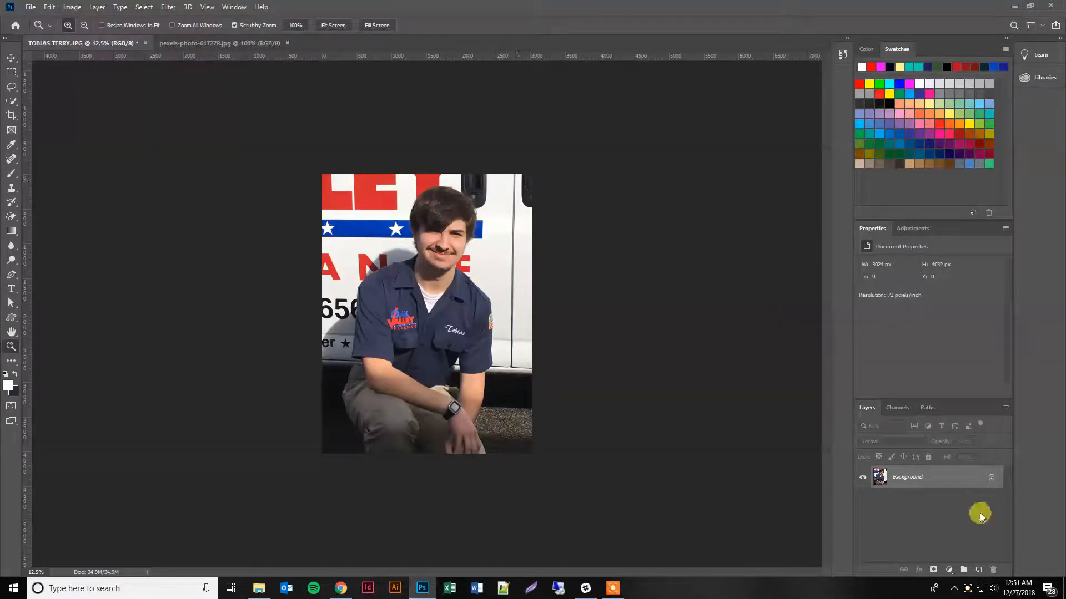
Unlock the Background layer and activate the Quick Selection tool.
click(992, 479)
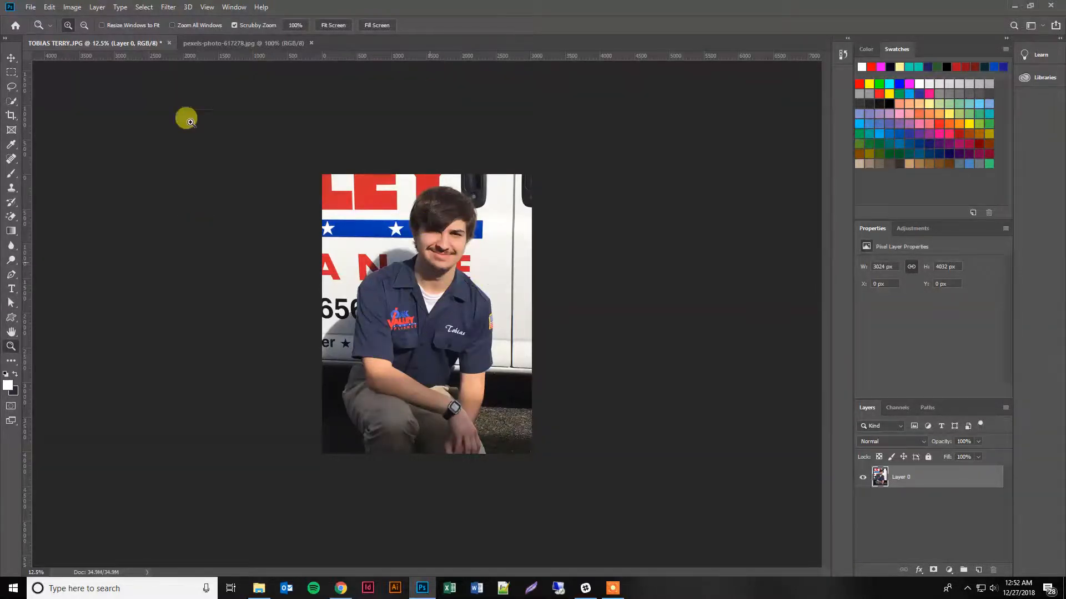
click(11, 102)
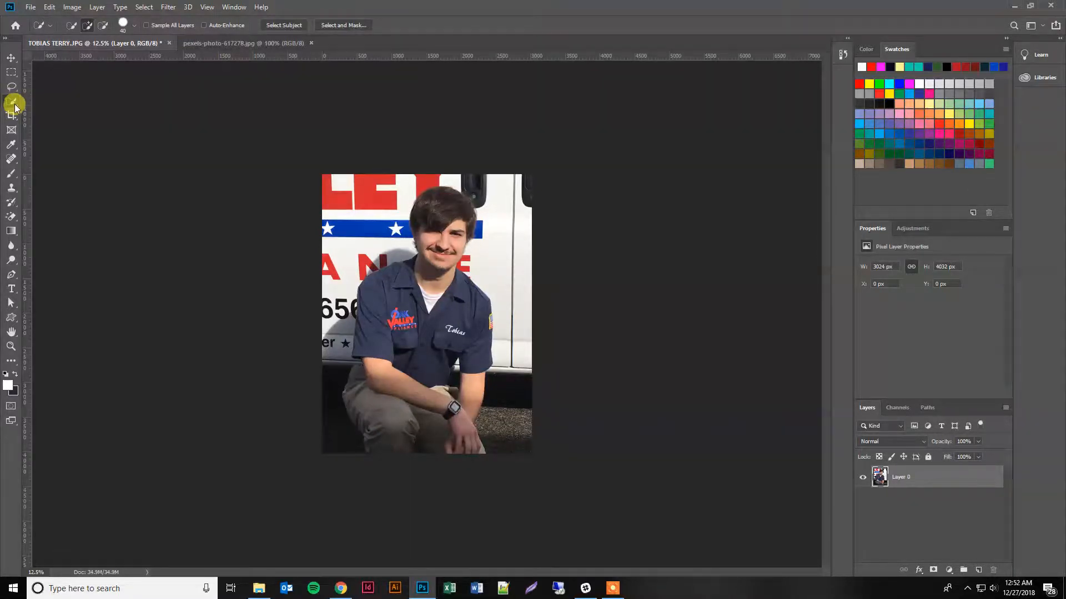
right_click(17, 106)
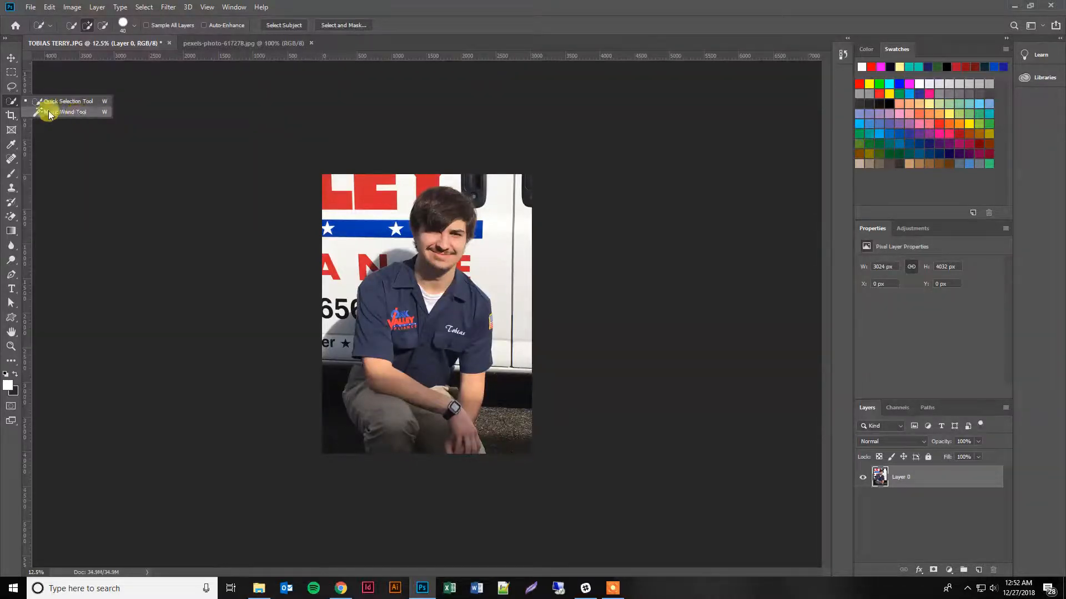
click(12, 104)
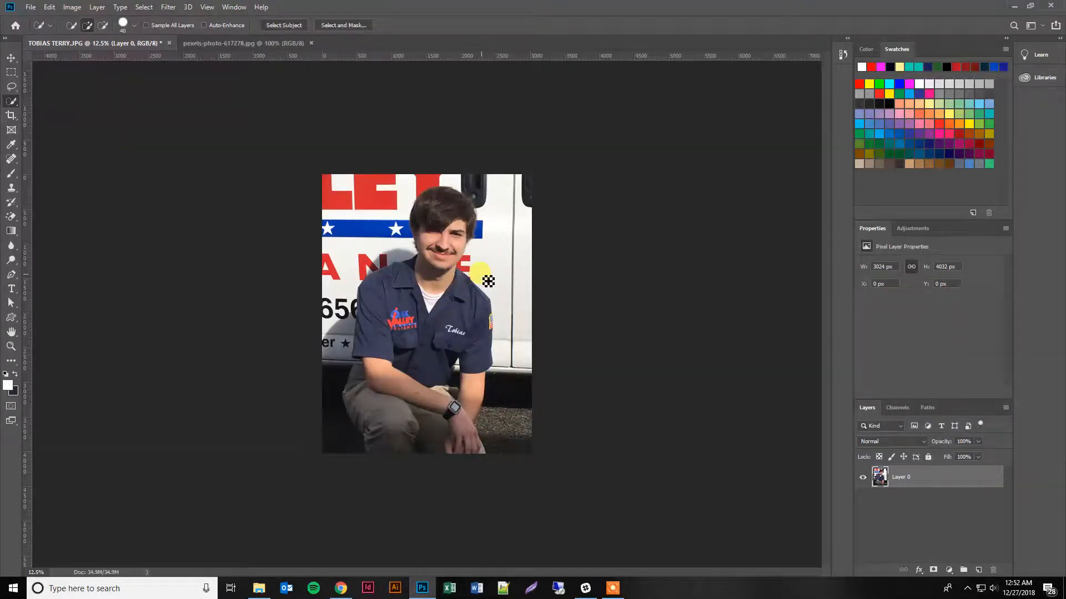
Try a quick selection over the man's head with the 40 px brush and deselect it.
mouse_move(461, 258)
mouse_down()
mouse_move(452, 237)
mouse_move(470, 222)
mouse_move(447, 196)
mouse_move(459, 206)
mouse_up()
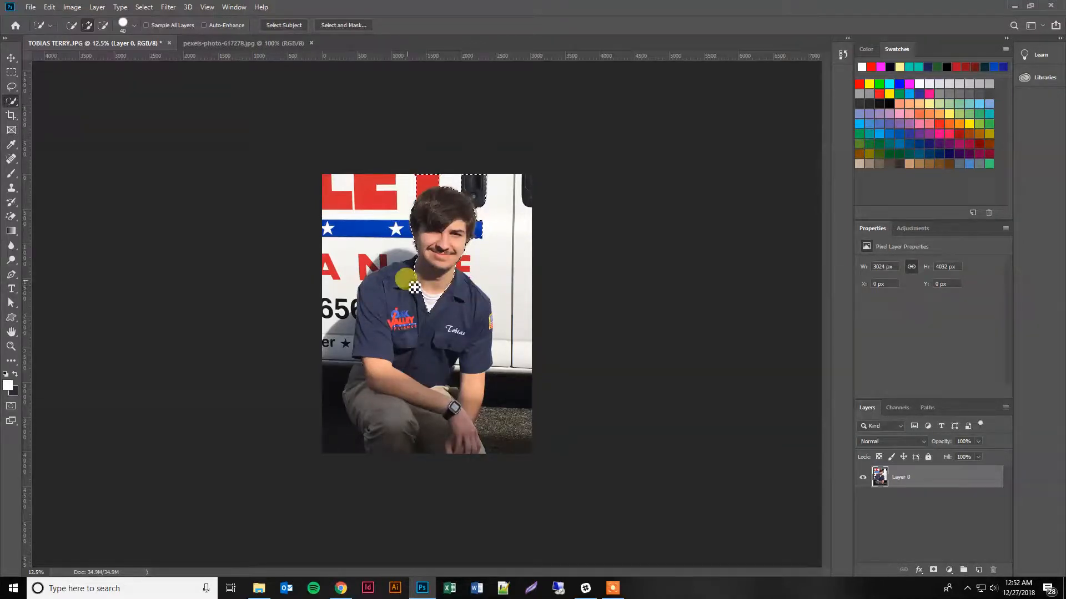
key(ctrl+d)
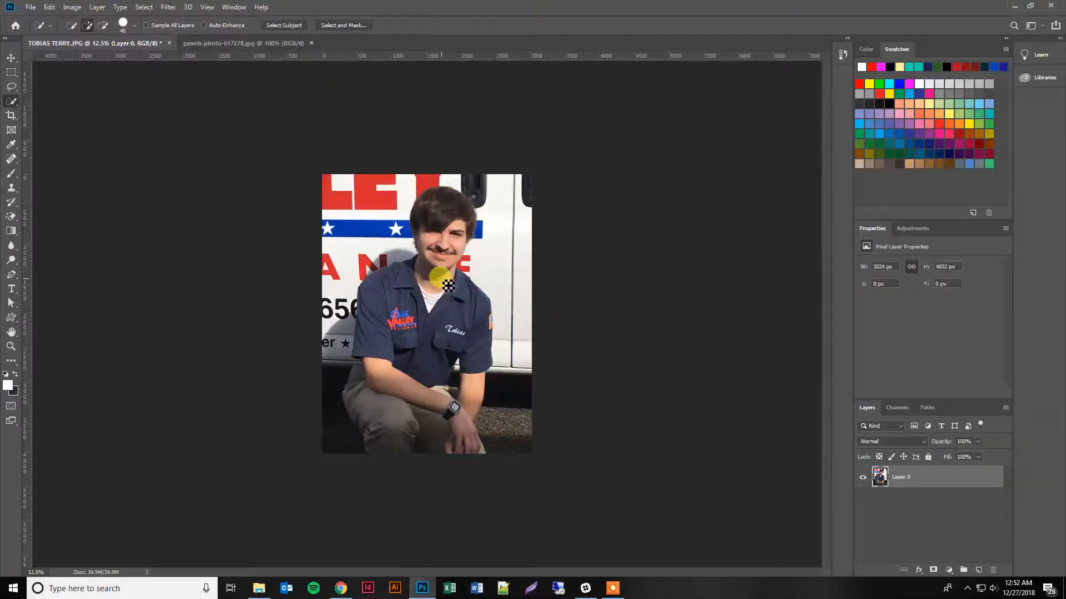
Enlarge the Quick Selection brush to 400 px and select the man from his hair and face down through his shirt and legs.
key(bracketright)
key(bracketright)
key(bracketright)
key(bracketright)
key(bracketright)
key(bracketright)
key(bracketright)
key(bracketright)
key(bracketright)
key(bracketright)
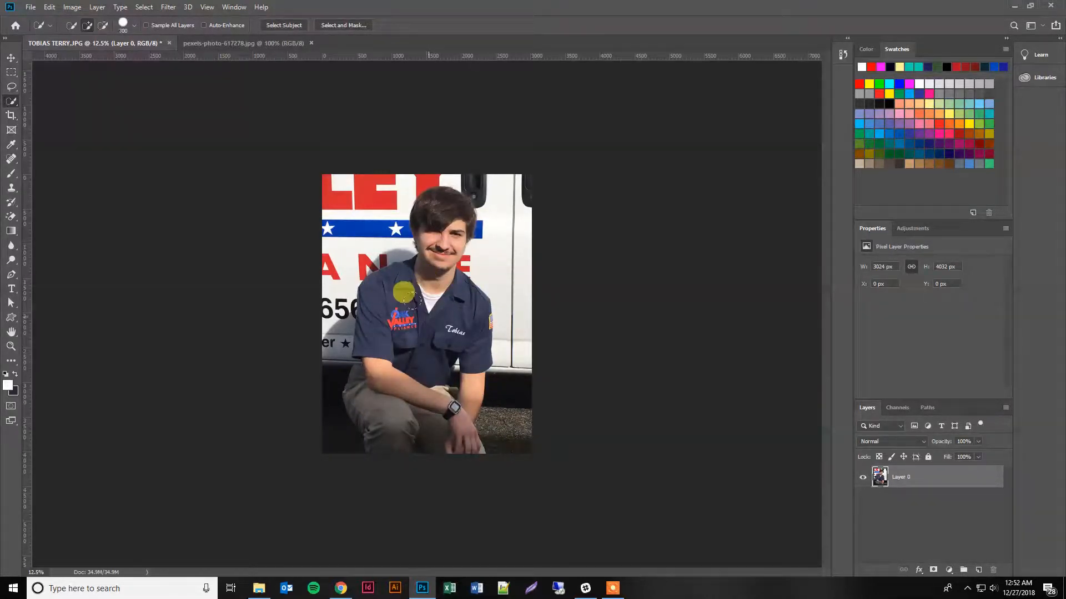
key(bracketright)
key(bracketright)
key(bracketright)
key(bracketright)
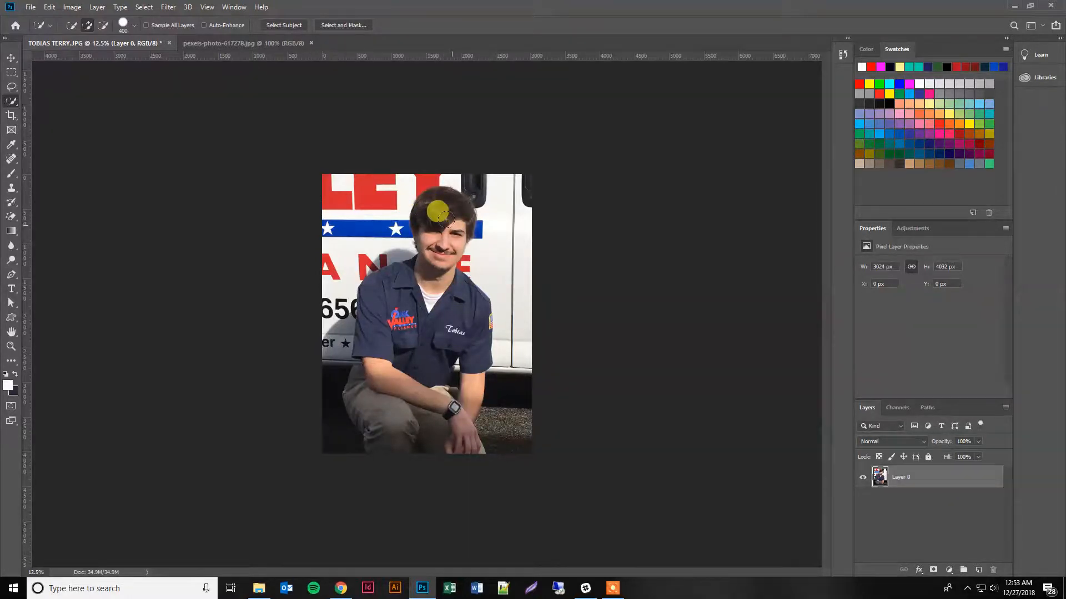
drag(444, 220, 433, 284)
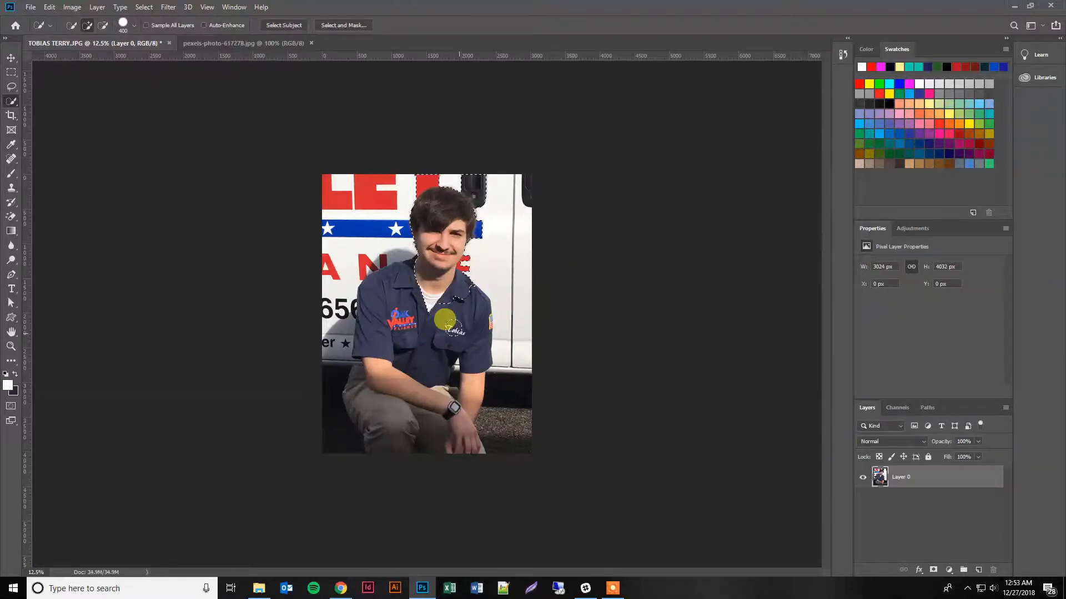
click(465, 289)
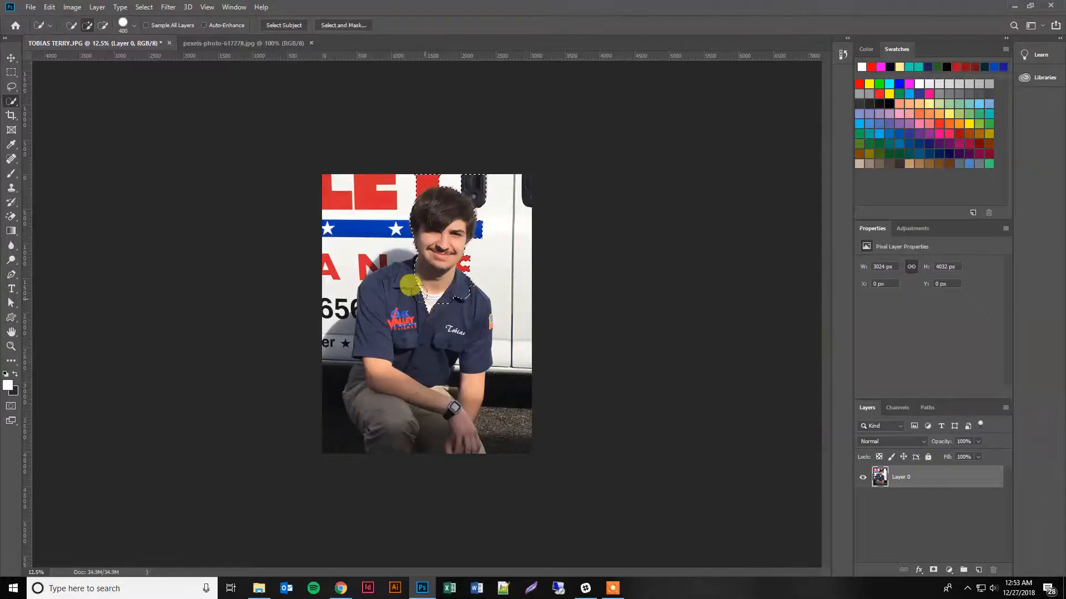
mouse_move(404, 277)
mouse_down()
mouse_move(382, 290)
mouse_move(384, 412)
mouse_move(435, 408)
mouse_move(455, 376)
mouse_move(483, 392)
mouse_move(463, 403)
mouse_move(412, 360)
mouse_move(452, 275)
mouse_up()
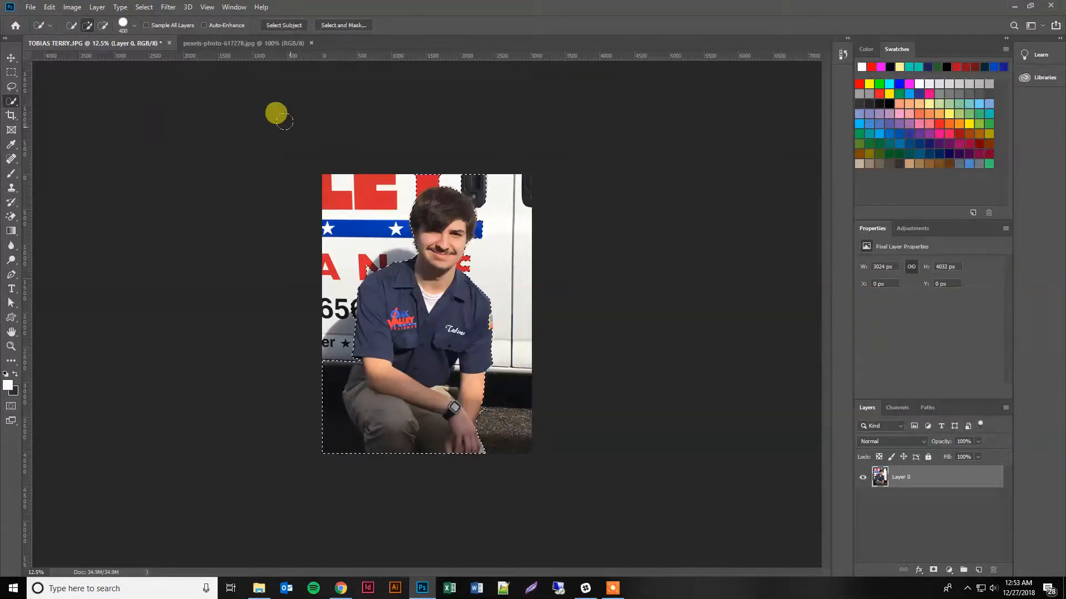
Subtract the background areas around the head and beside the legs from the selection, using a 100 px brush.
click(105, 25)
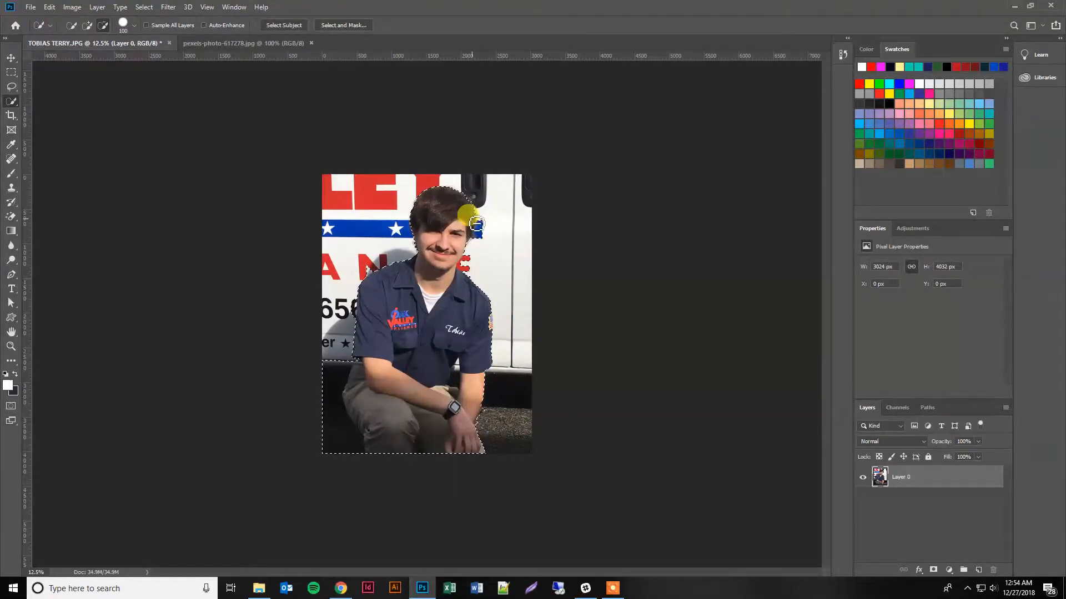
key(alt)
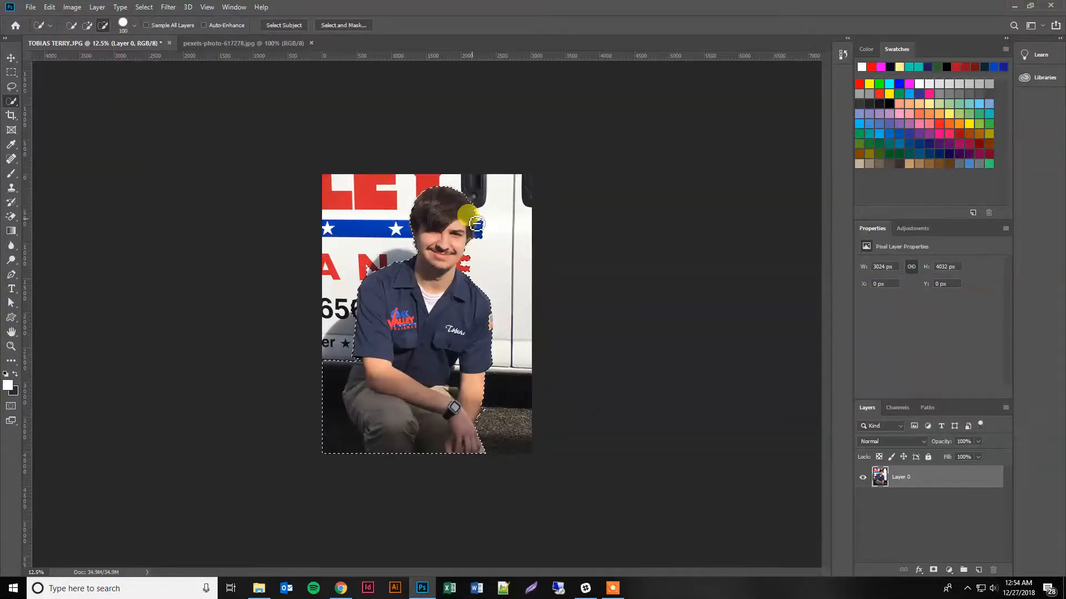
key(alt)
key(alt)
key(alt)
key(alt)
key(alt)
key(shift)
key(shift)
key(shift)
key(shift)
key(shift)
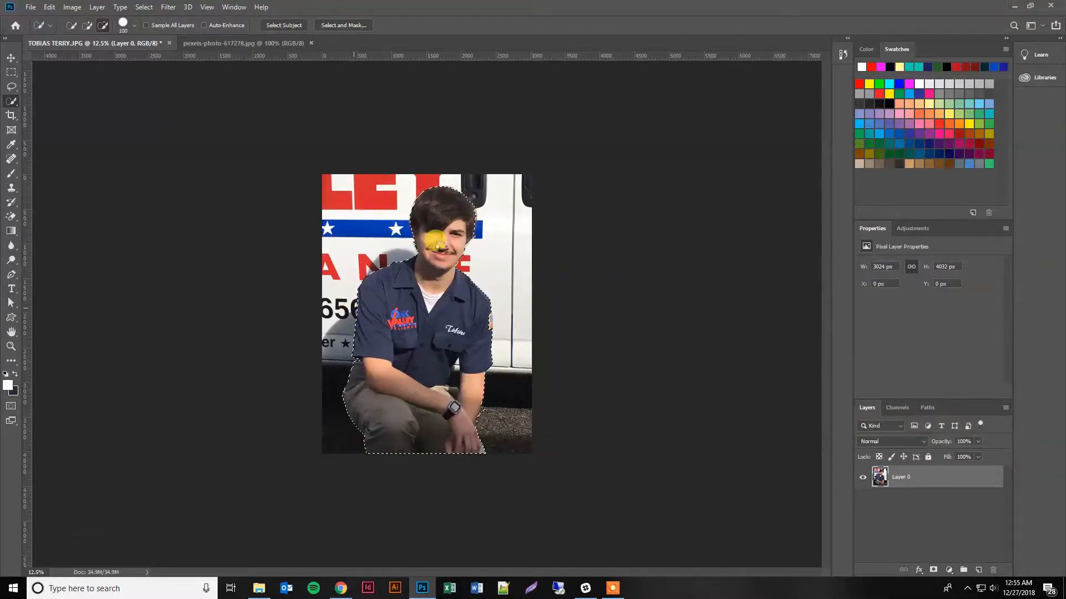
Refine the selection edge along the hair beside the truck's blue stripe with a 20 px Quick Selection brush.
key(z)
click(439, 201)
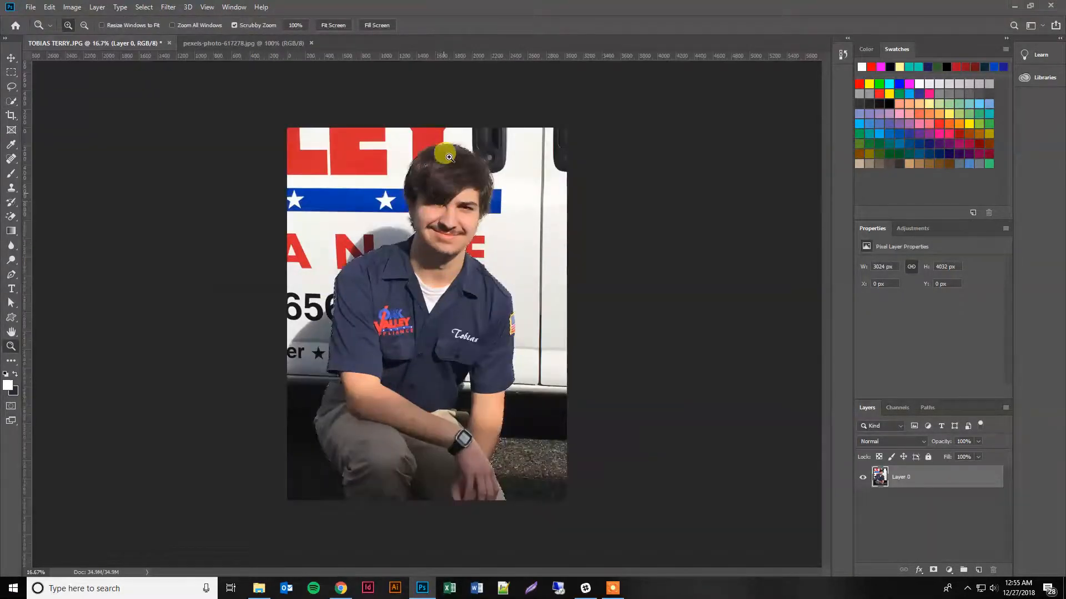
click(448, 156)
click(447, 156)
click(445, 169)
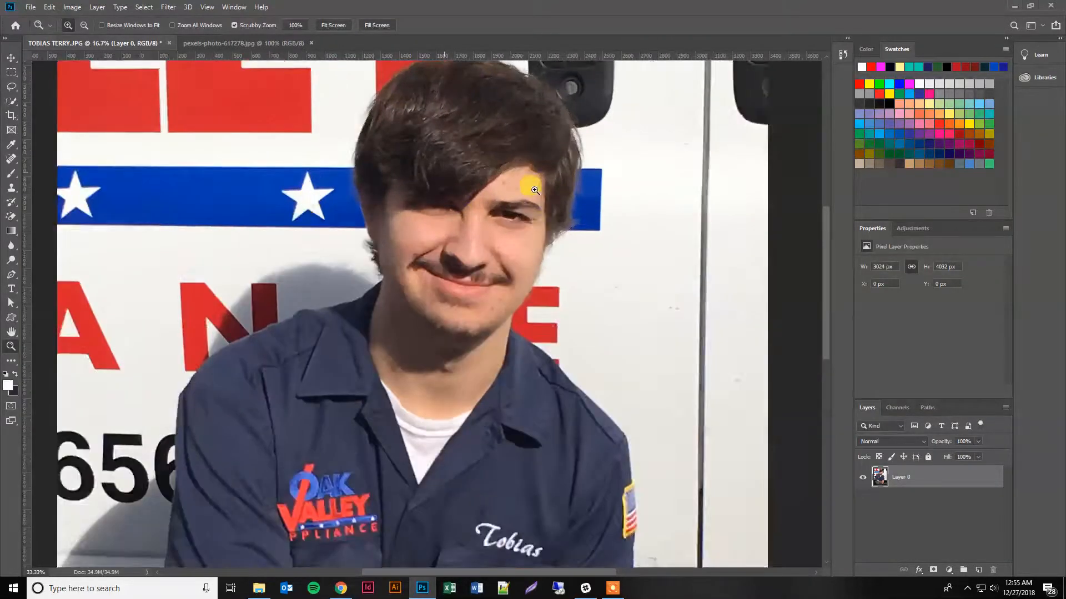
scroll(613, 198, up, 1)
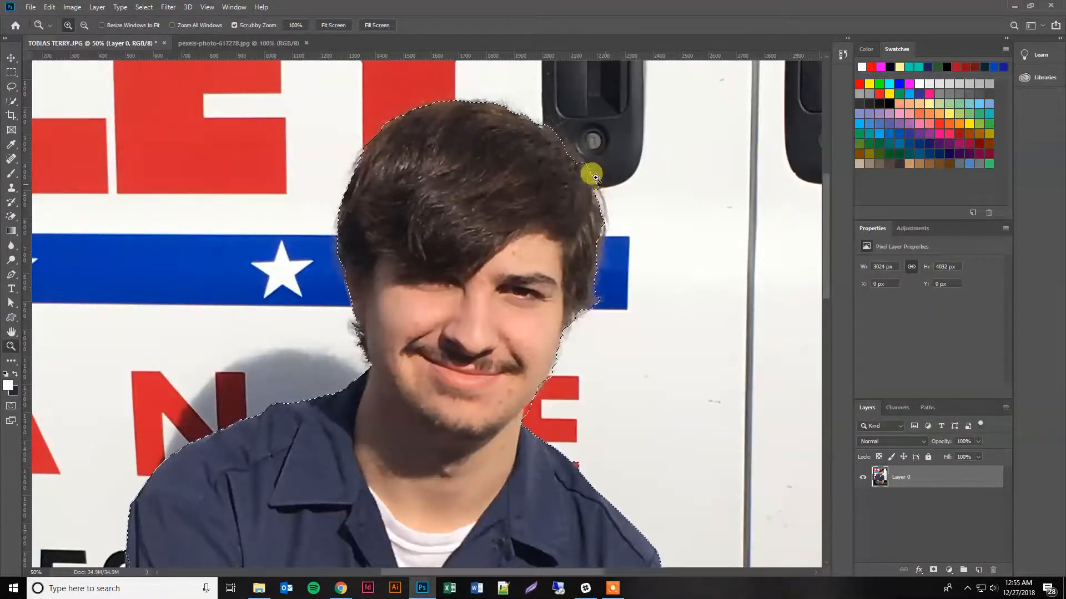
click(578, 140)
click(605, 145)
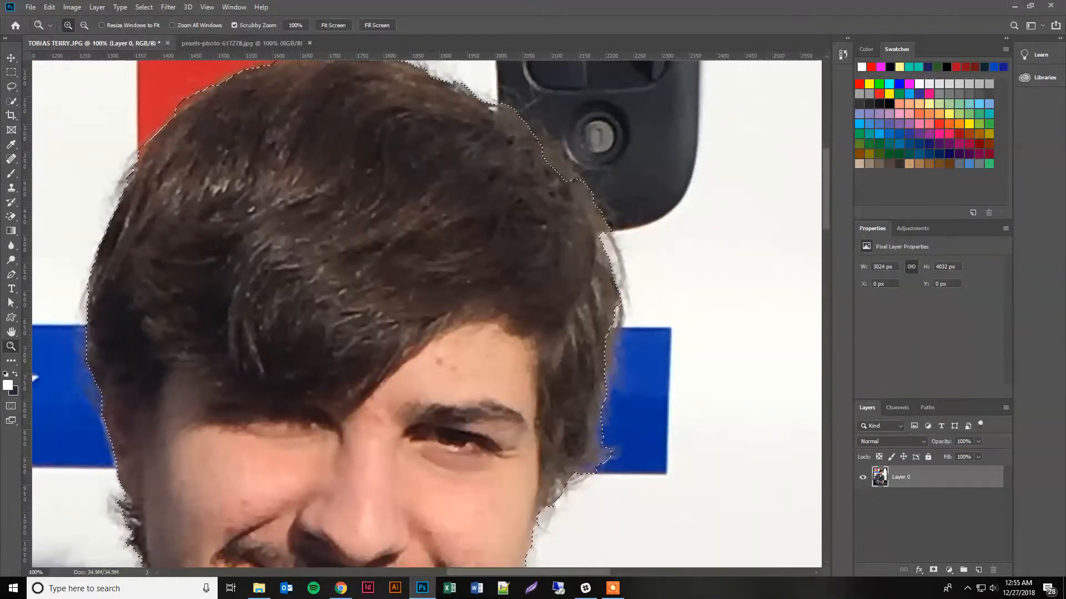
click(11, 101)
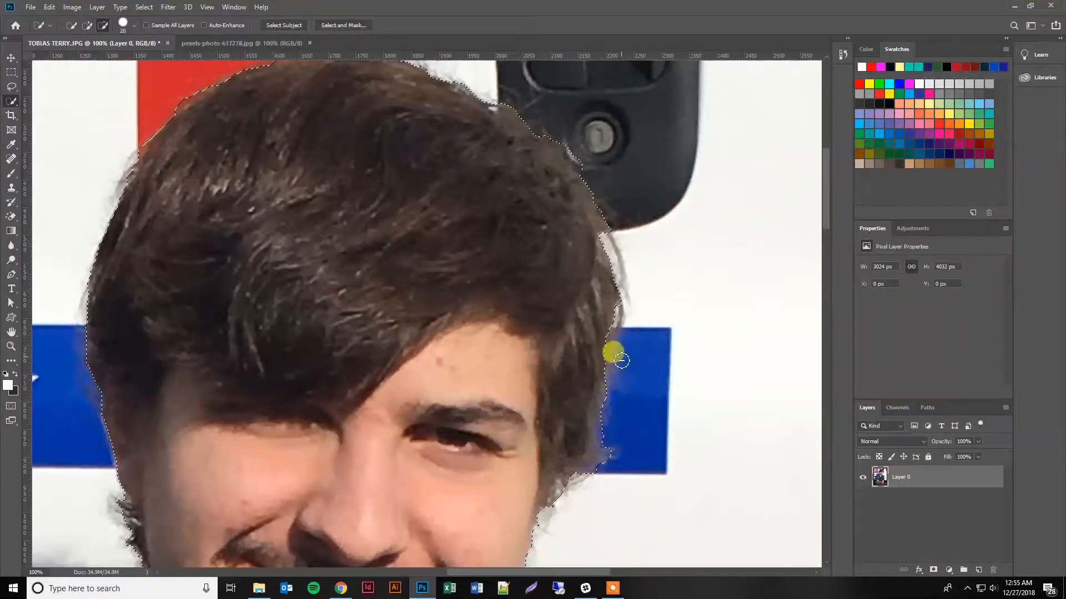
drag(609, 360, 611, 340)
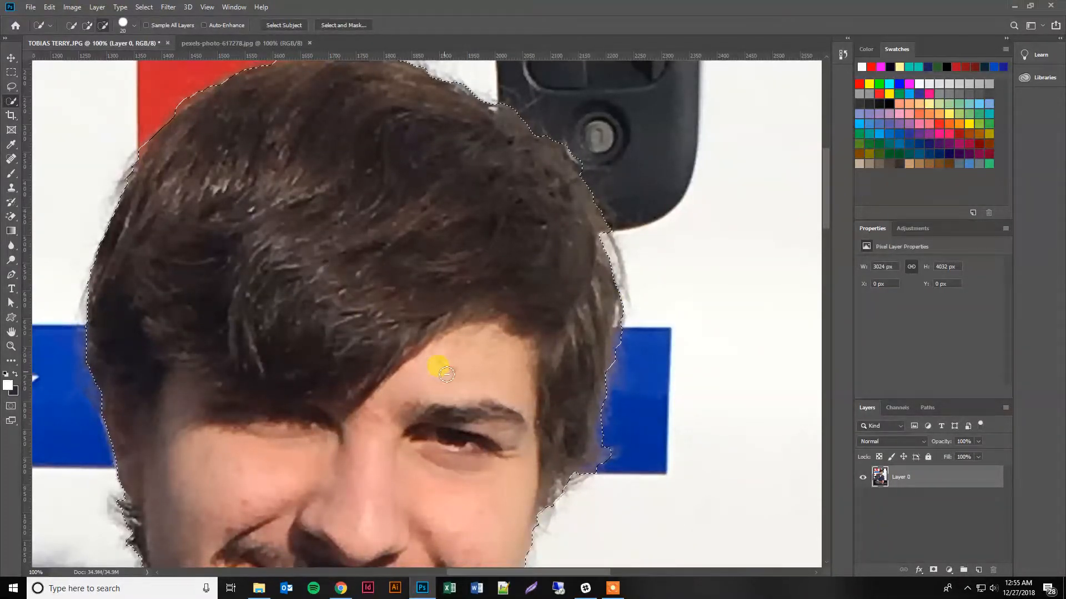
Subtract the sliver of red truck lettering beside the jaw and neck from the selection.
scroll(408, 373, down, 3)
scroll(399, 435, down, 3)
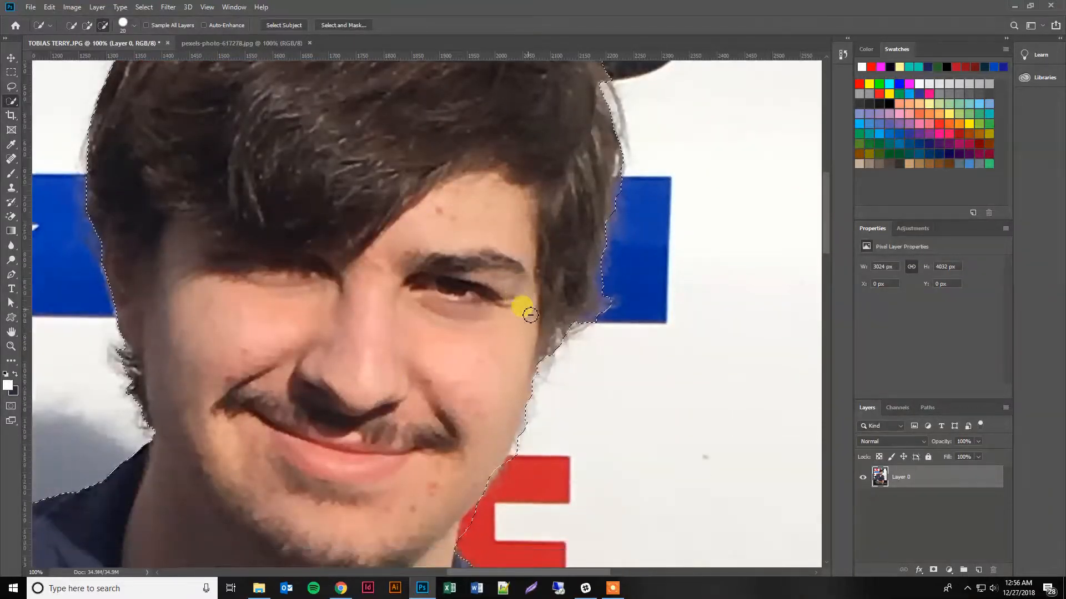
scroll(509, 404, down, 3)
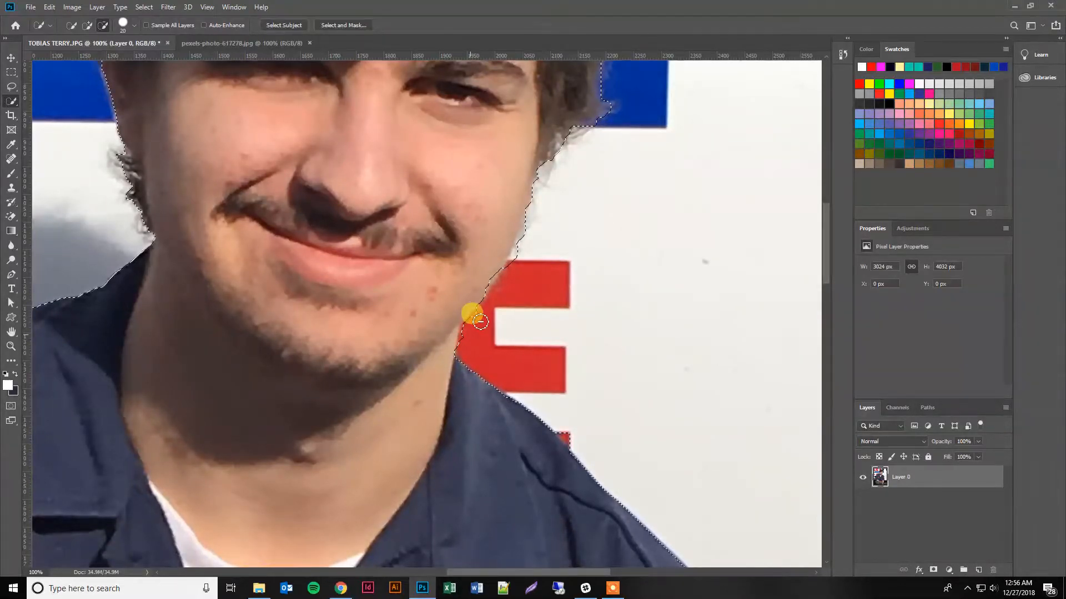
drag(480, 323, 468, 344)
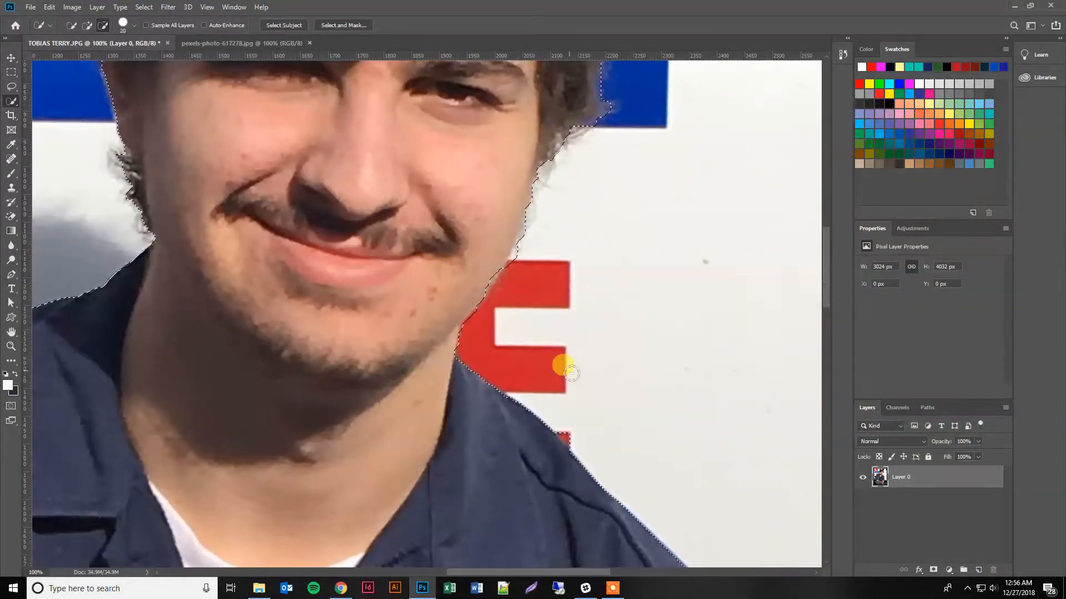
Correct the selection around the flag patch on the sleeve, switching to Add to selection so the whole patch is included.
scroll(566, 369, down, 4)
scroll(677, 369, down, 2)
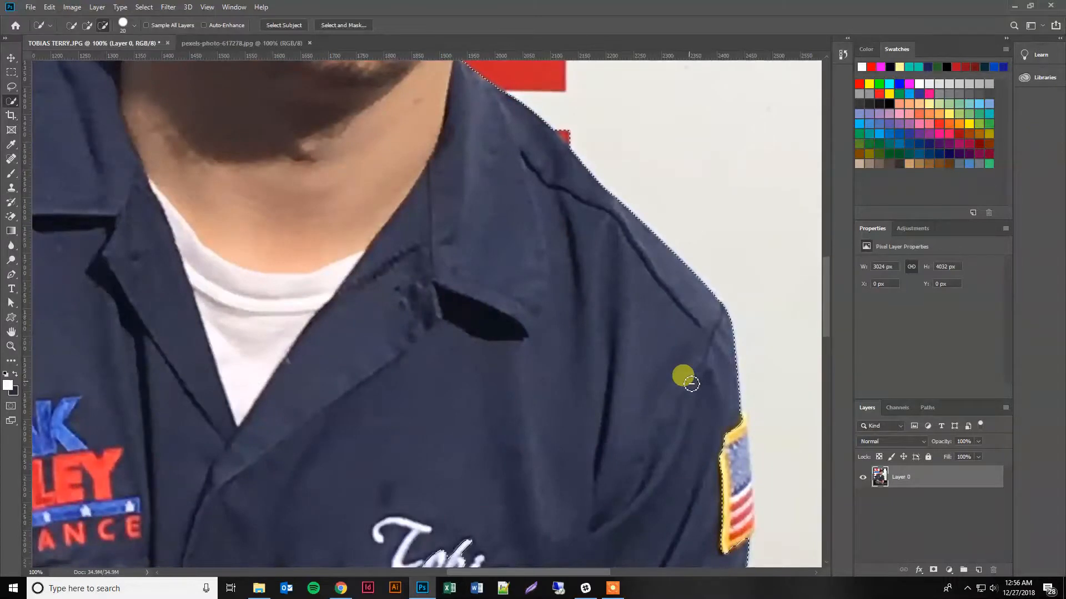
scroll(685, 374, down, 1)
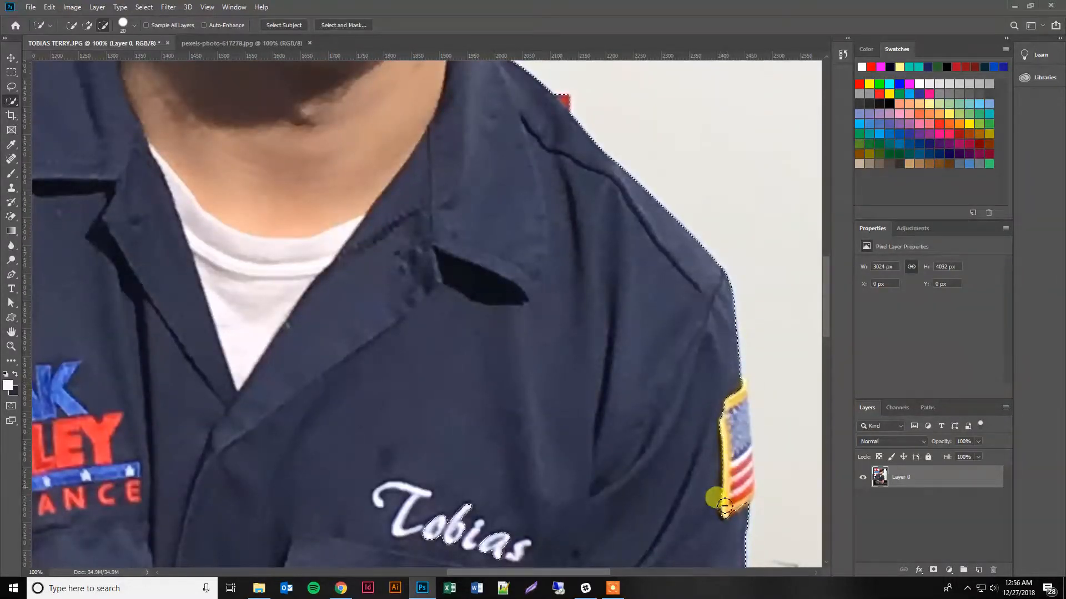
drag(723, 499, 728, 402)
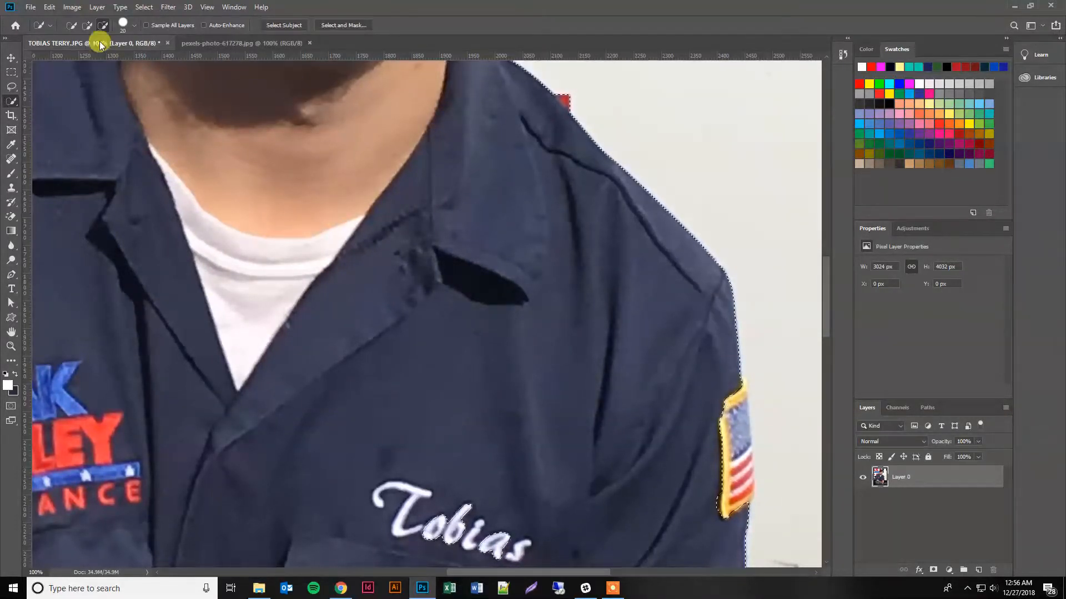
click(88, 27)
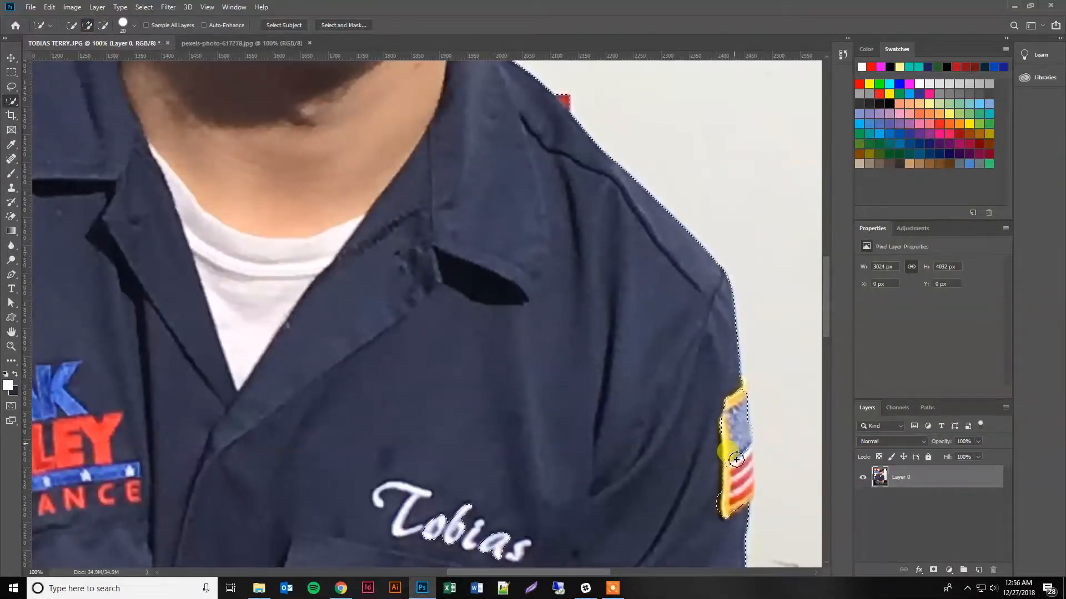
mouse_move(734, 517)
mouse_down()
mouse_move(737, 457)
mouse_move(742, 488)
mouse_move(743, 445)
mouse_move(747, 492)
mouse_move(747, 475)
mouse_up()
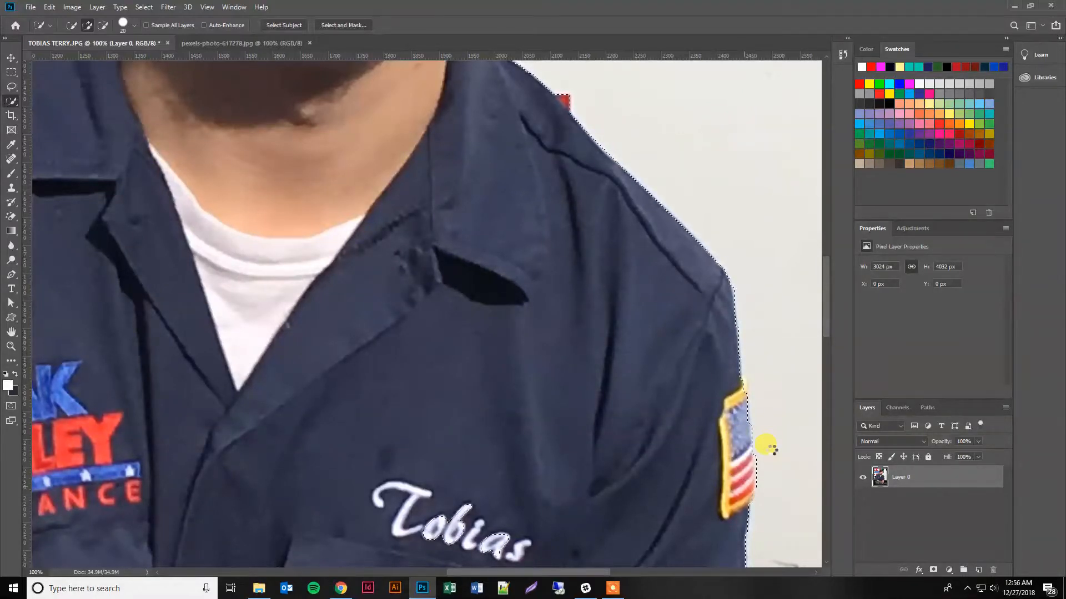
drag(773, 445, 757, 471)
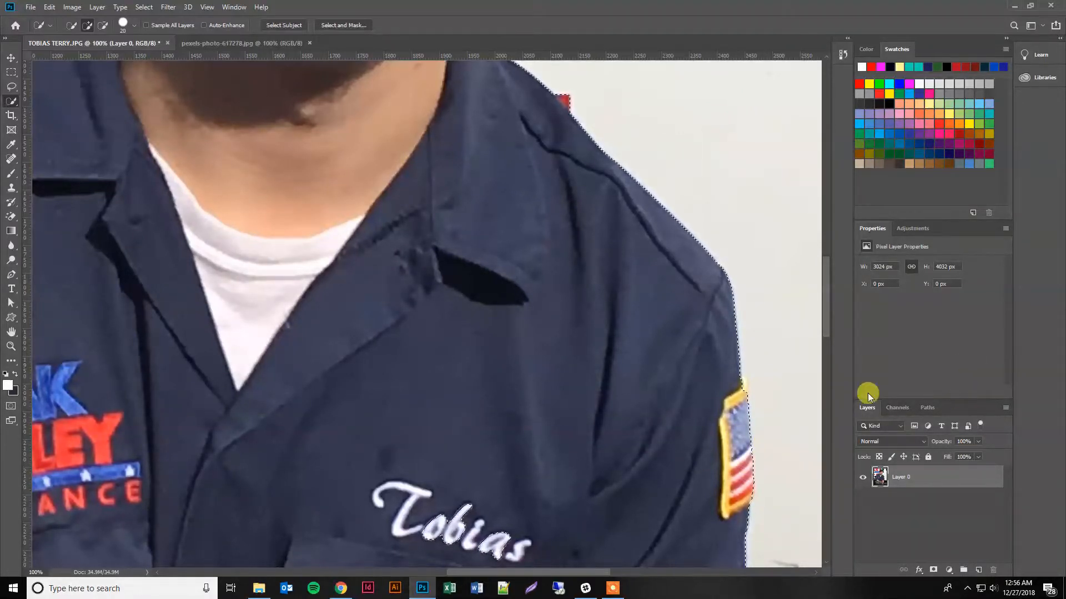
mouse_move(729, 368)
mouse_down()
mouse_move(745, 383)
mouse_move(723, 442)
mouse_up()
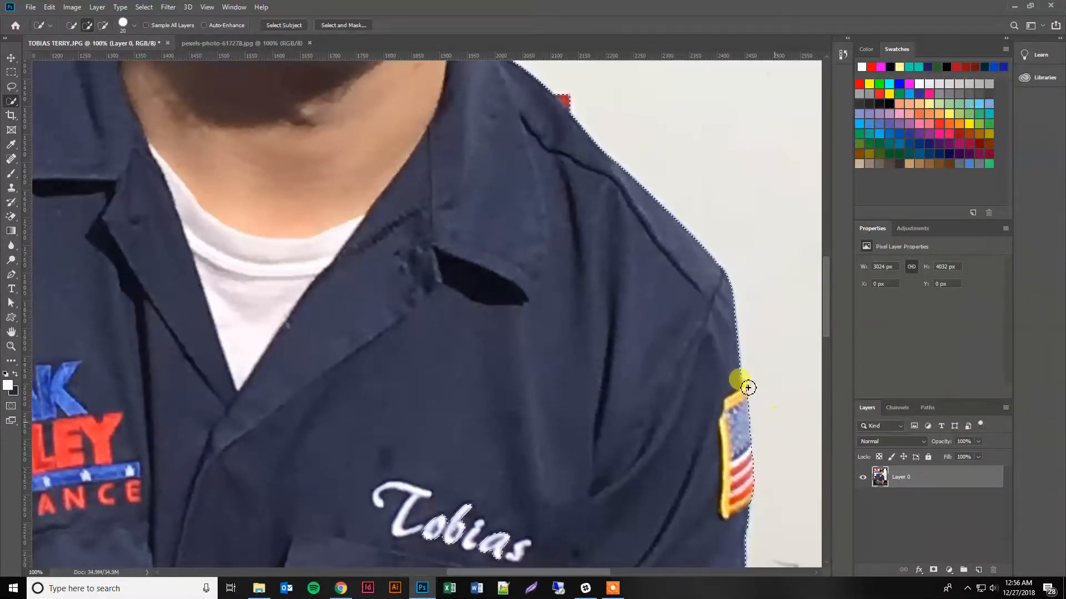
Subtract the strip of gravel background beside the forearm and wrist from the selection with the 20 px Quick Selection brush.
scroll(611, 427, down, 2)
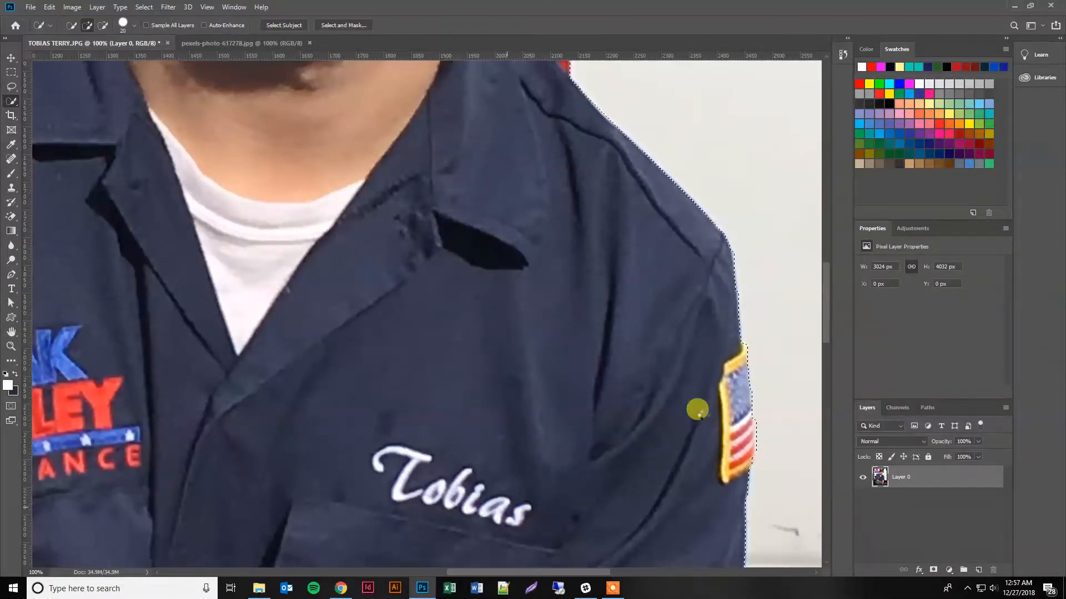
scroll(696, 446, down, 3)
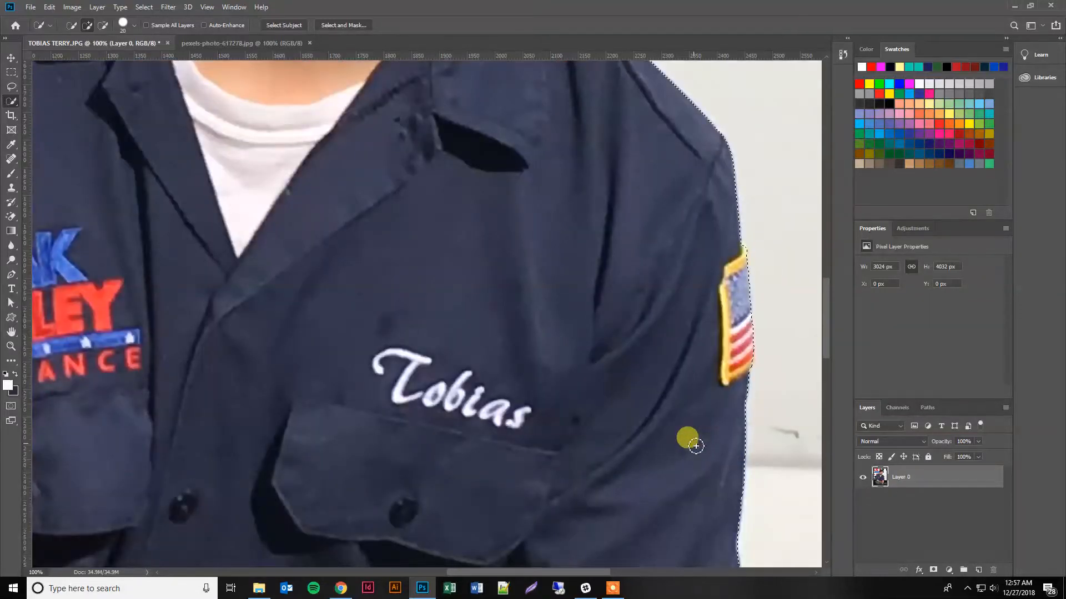
scroll(691, 440, down, 5)
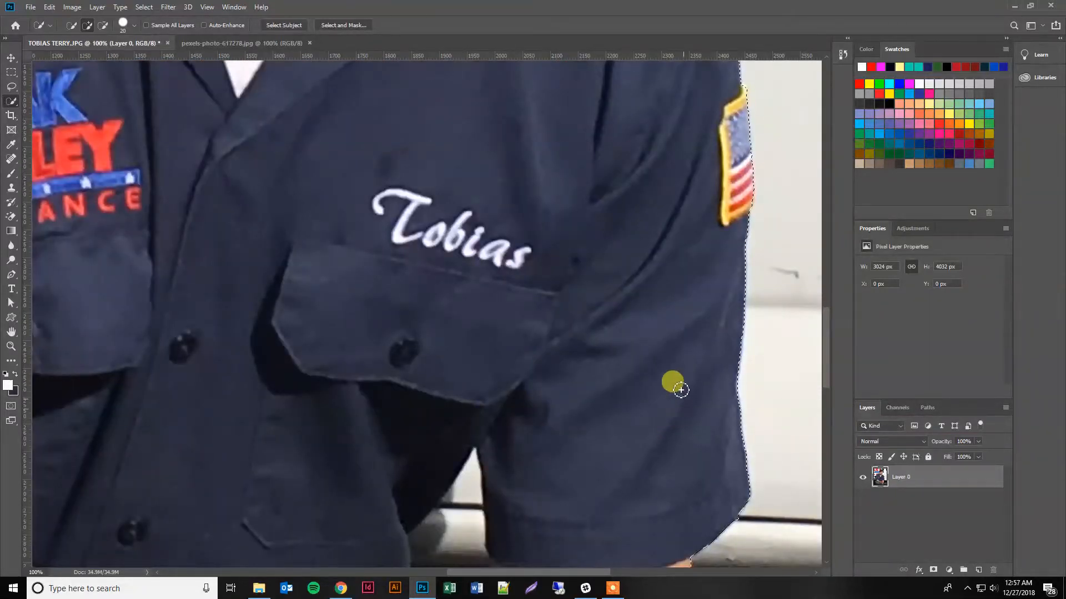
scroll(643, 356, down, 4)
scroll(564, 349, down, 4)
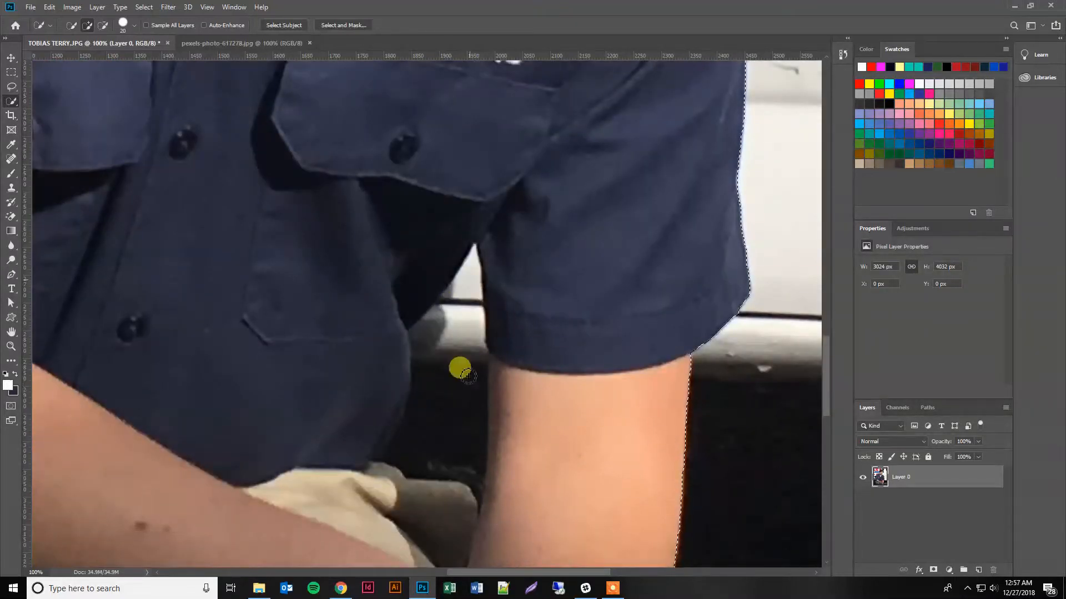
scroll(638, 408, down, 3)
scroll(648, 408, down, 4)
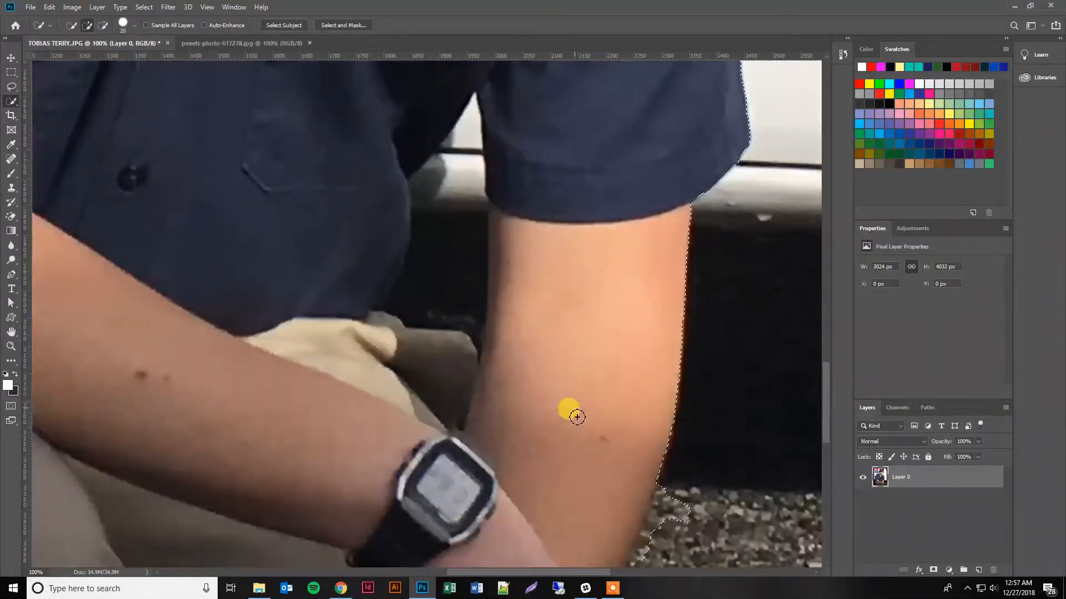
scroll(667, 391, down, 3)
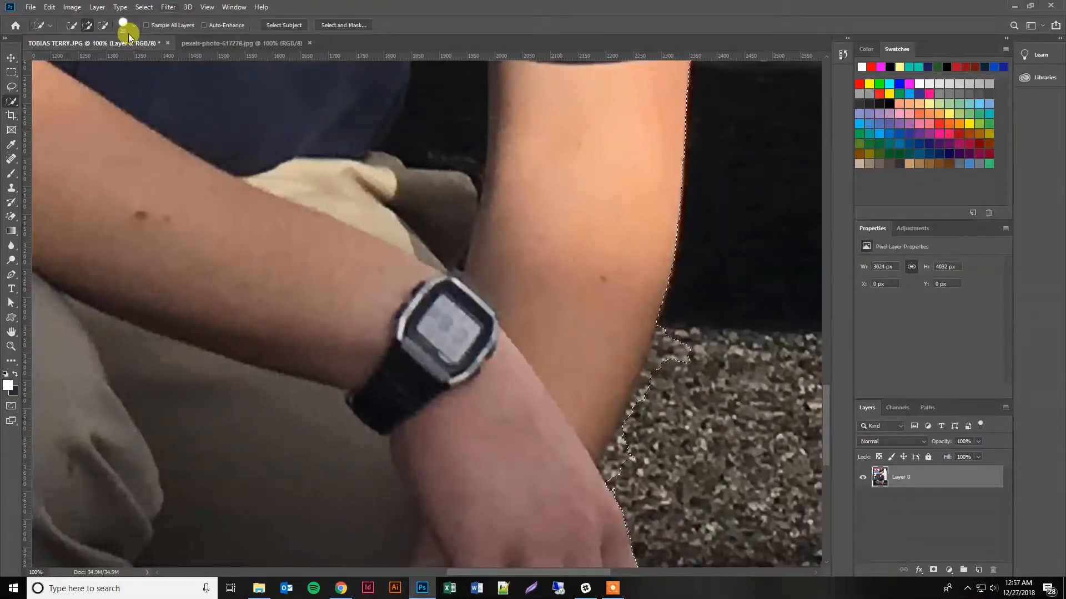
click(102, 25)
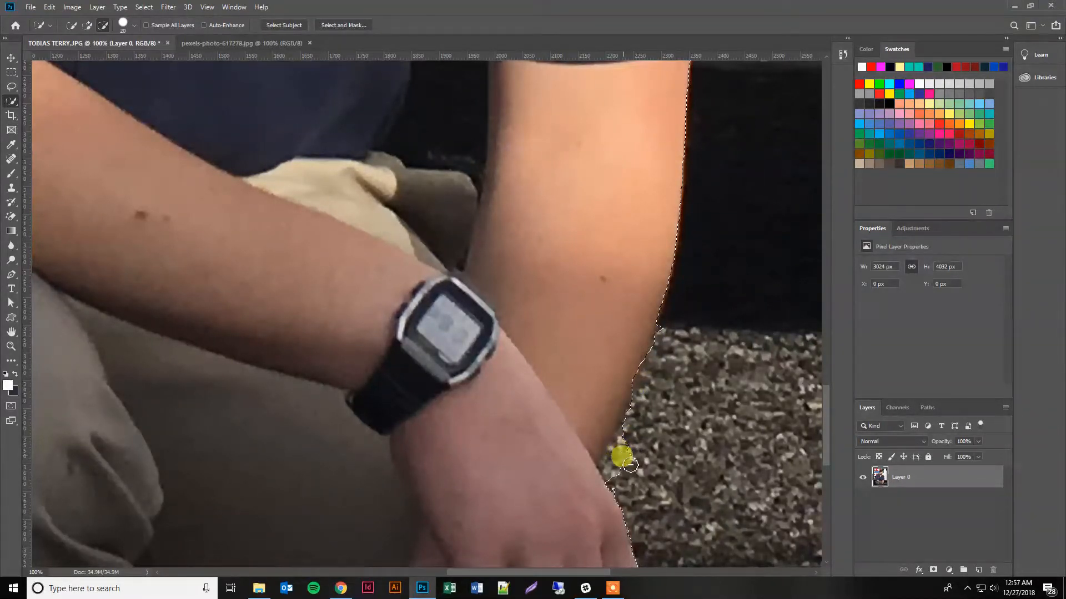
mouse_move(630, 465)
mouse_down()
mouse_move(617, 441)
mouse_move(624, 462)
mouse_move(609, 458)
mouse_move(608, 468)
mouse_move(634, 456)
mouse_move(623, 487)
mouse_move(639, 417)
mouse_move(615, 460)
mouse_move(627, 440)
mouse_move(614, 451)
mouse_move(623, 436)
mouse_move(649, 441)
mouse_move(666, 393)
mouse_move(660, 328)
mouse_move(531, 371)
mouse_up()
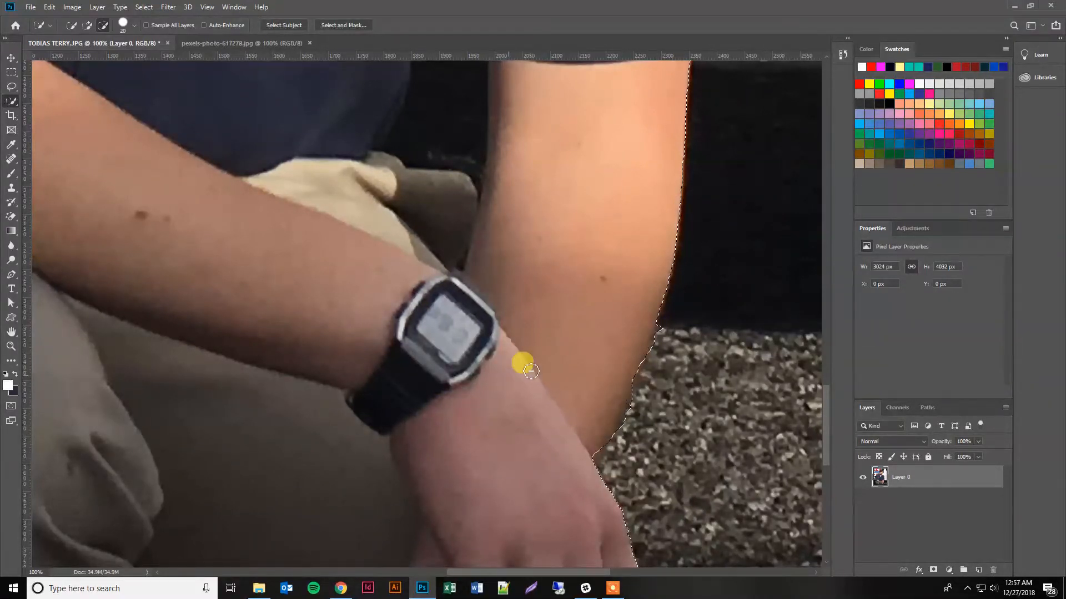
Examine the selection outline around the whole man, from the hands and legs up to the head.
scroll(533, 372, down, 2)
key(z)
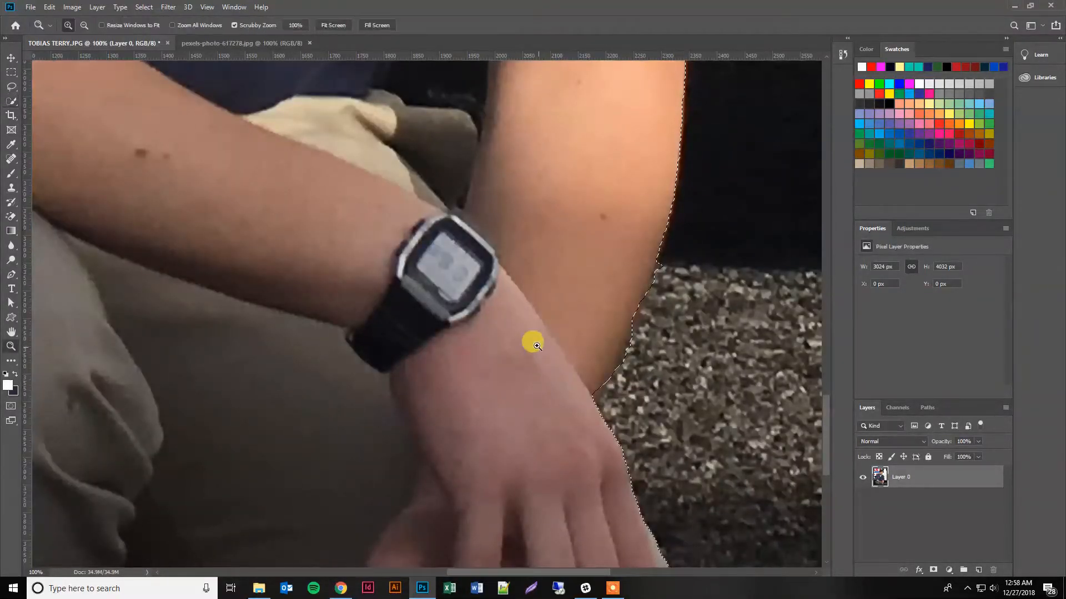
alt+click(480, 328)
alt+click(336, 321)
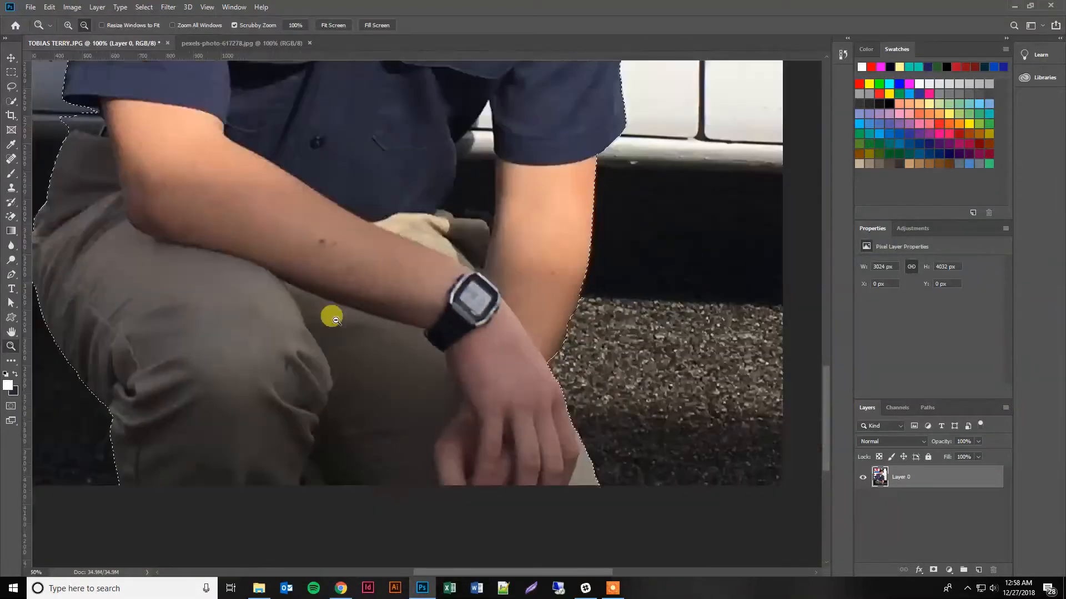
alt+click(238, 291)
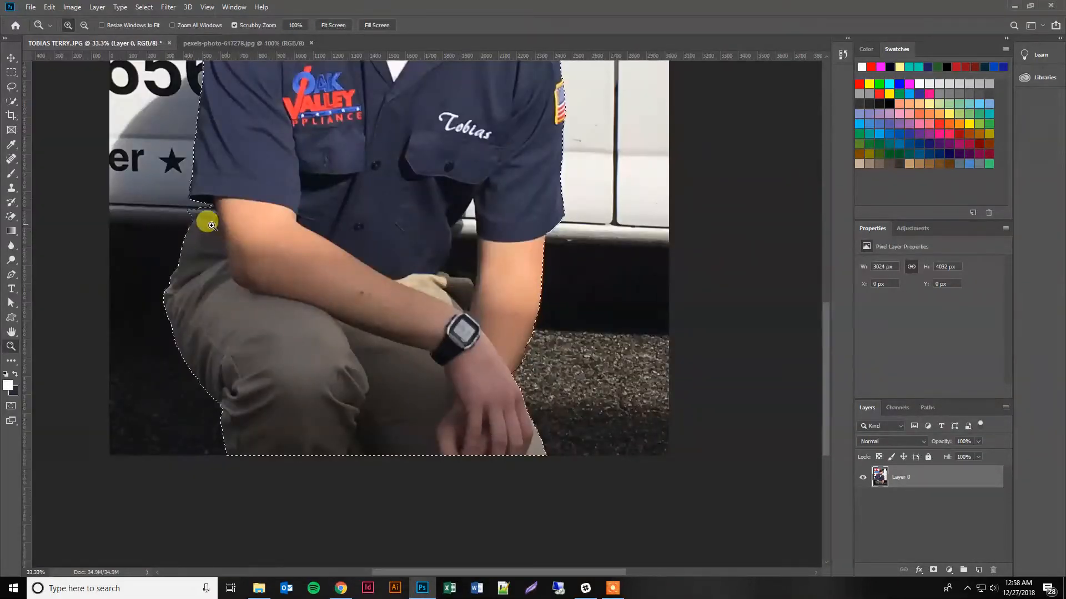
scroll(219, 233, up, 4)
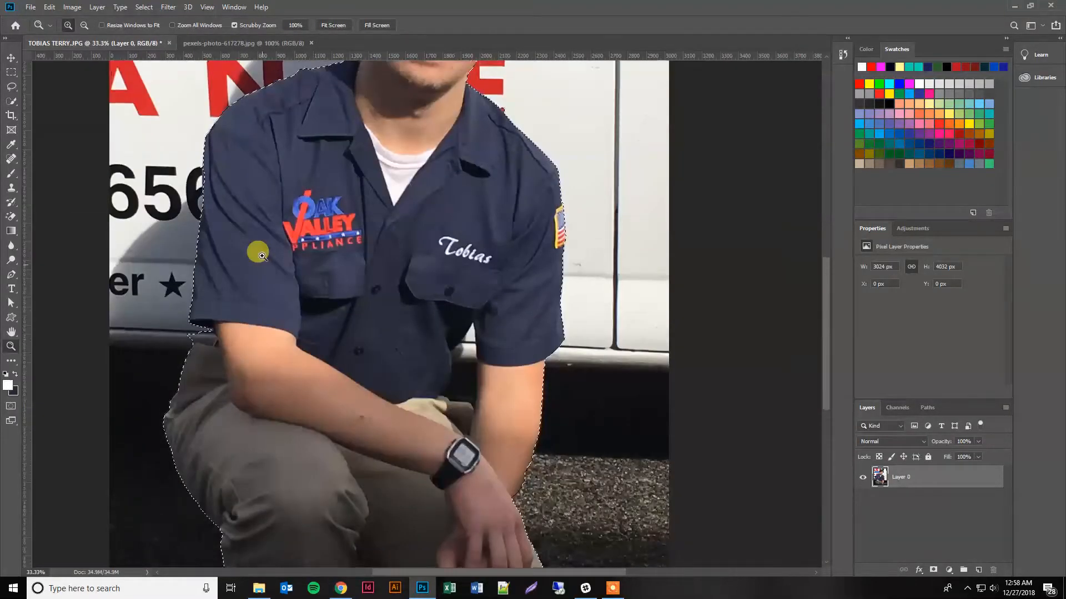
scroll(262, 256, up, 6)
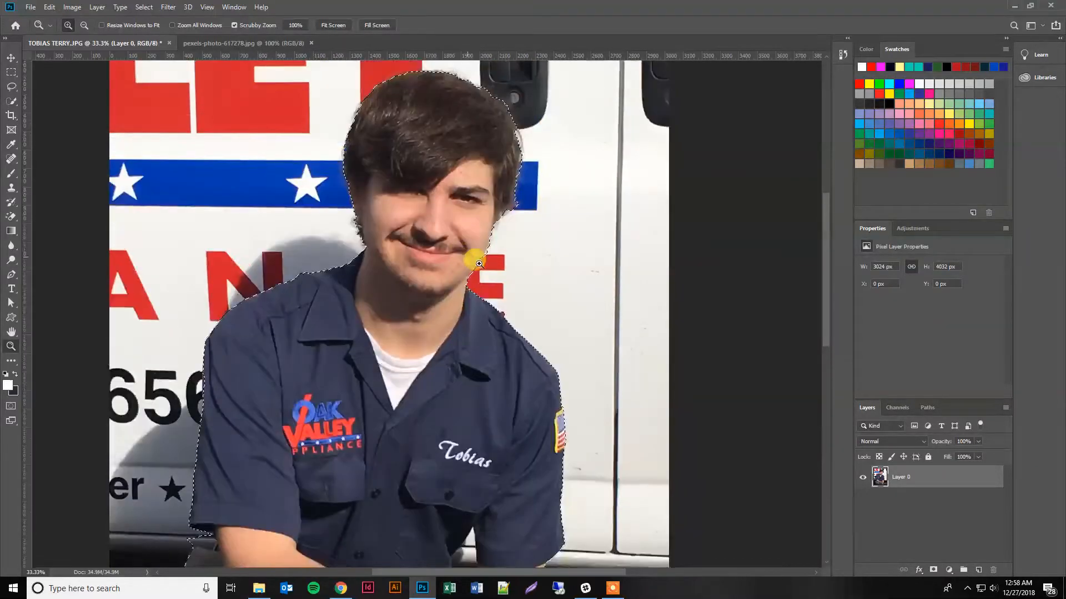
scroll(478, 264, up, 1)
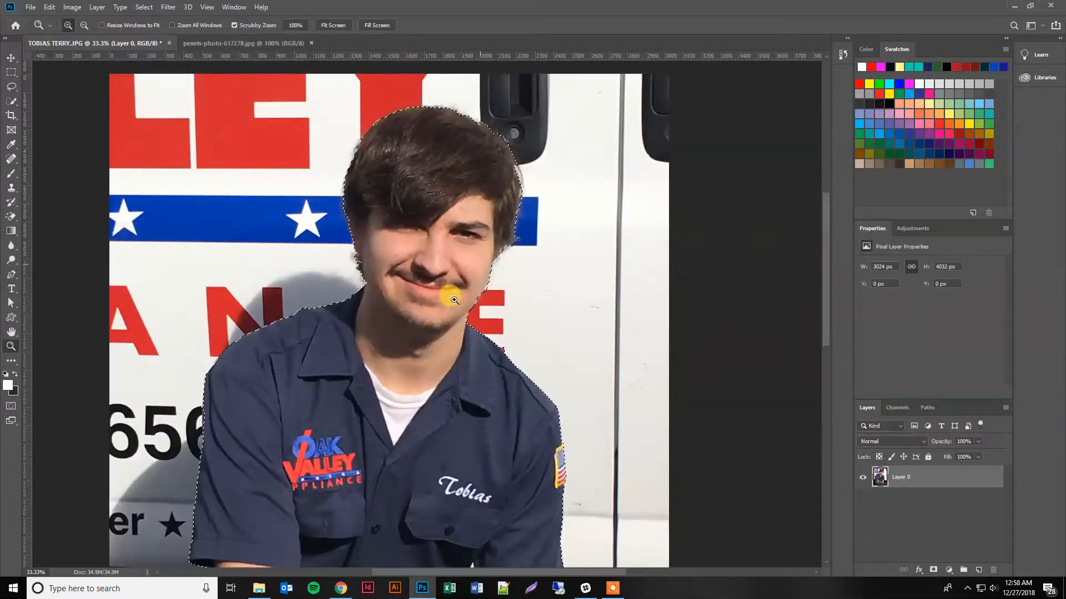
alt+click(378, 346)
alt+click(446, 410)
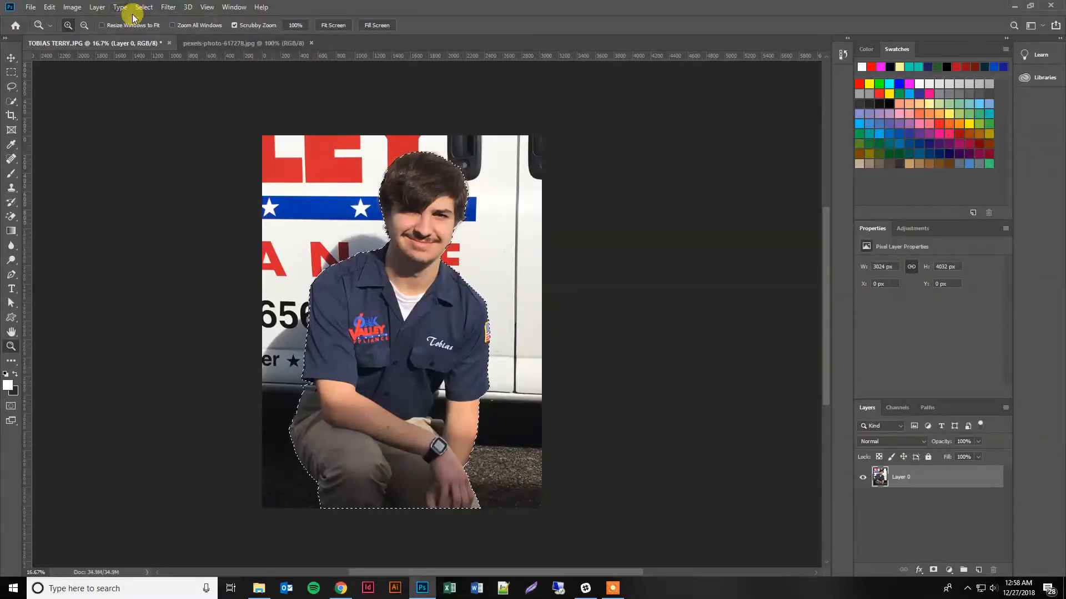
click(611, 592)
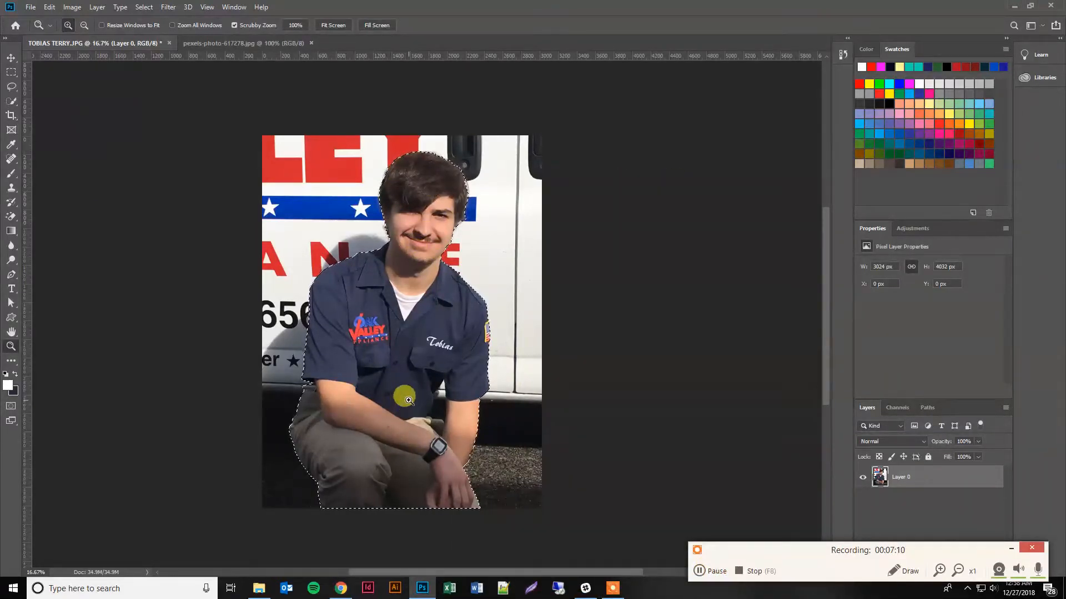
Try deleting the selected figure of the man and undo that deletion.
key(Delete)
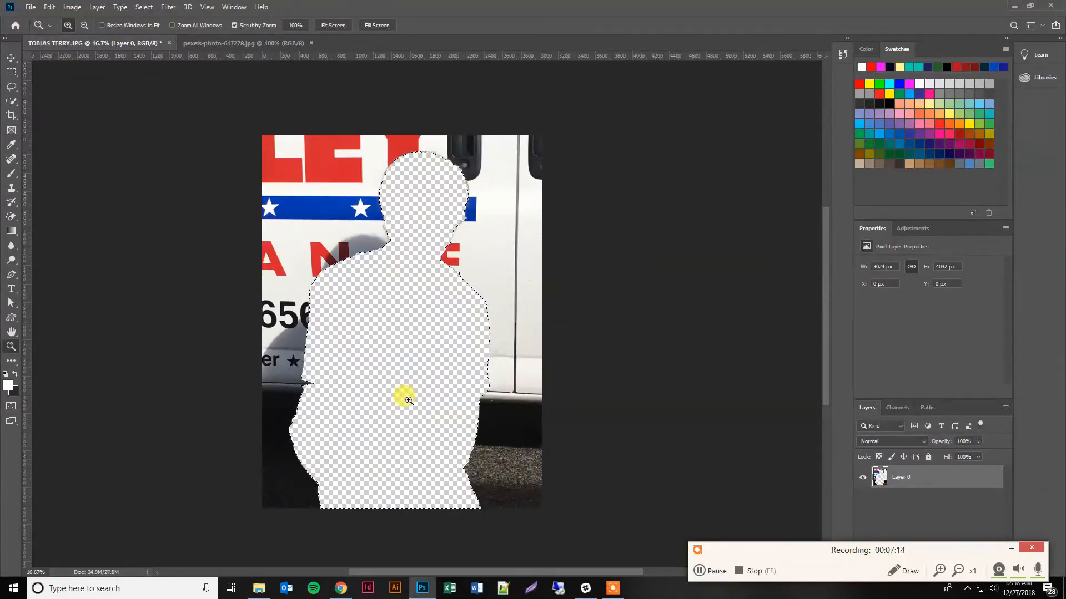
key(ctrl+z)
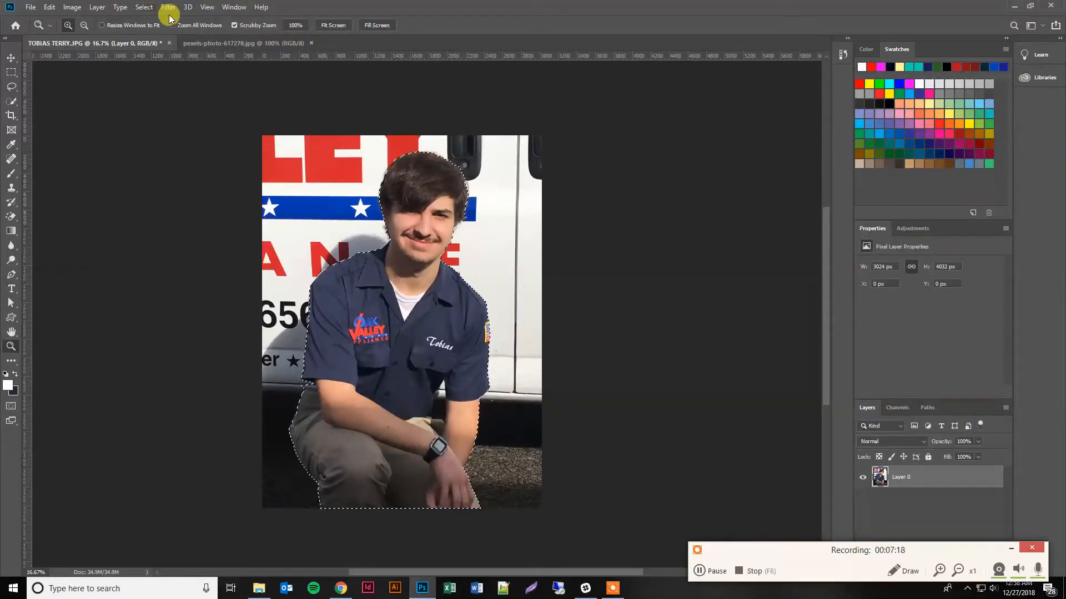
Invert the selection and delete the truck background around the man.
click(148, 10)
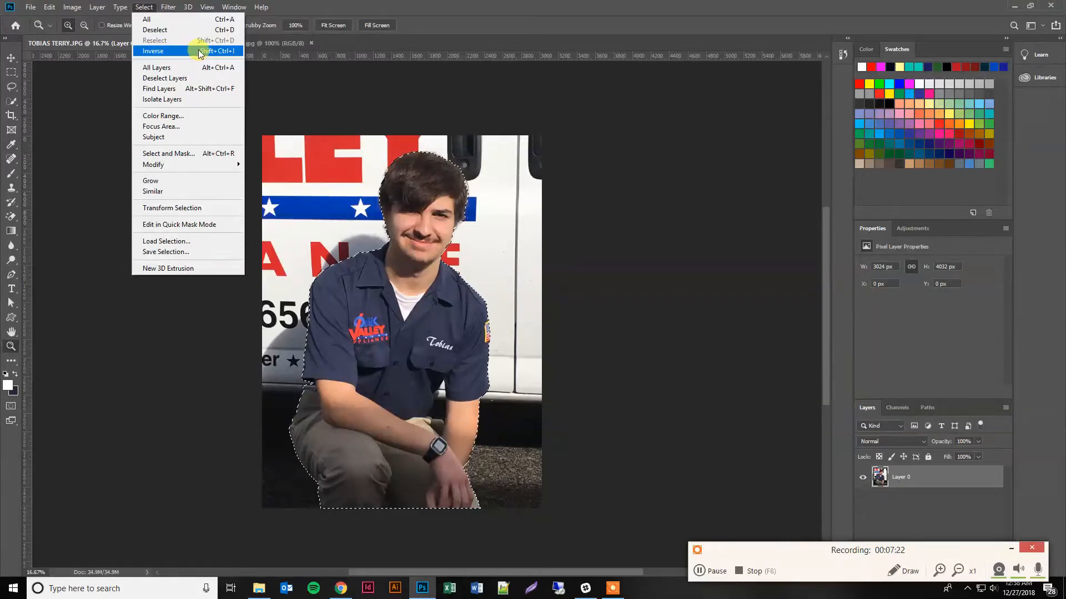
click(230, 54)
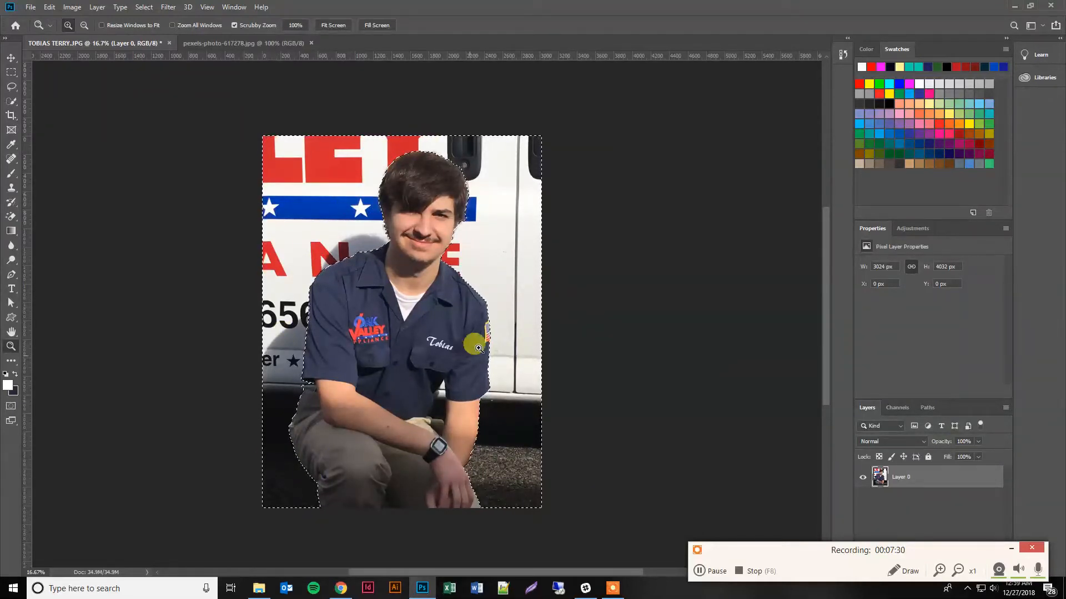
key(Delete)
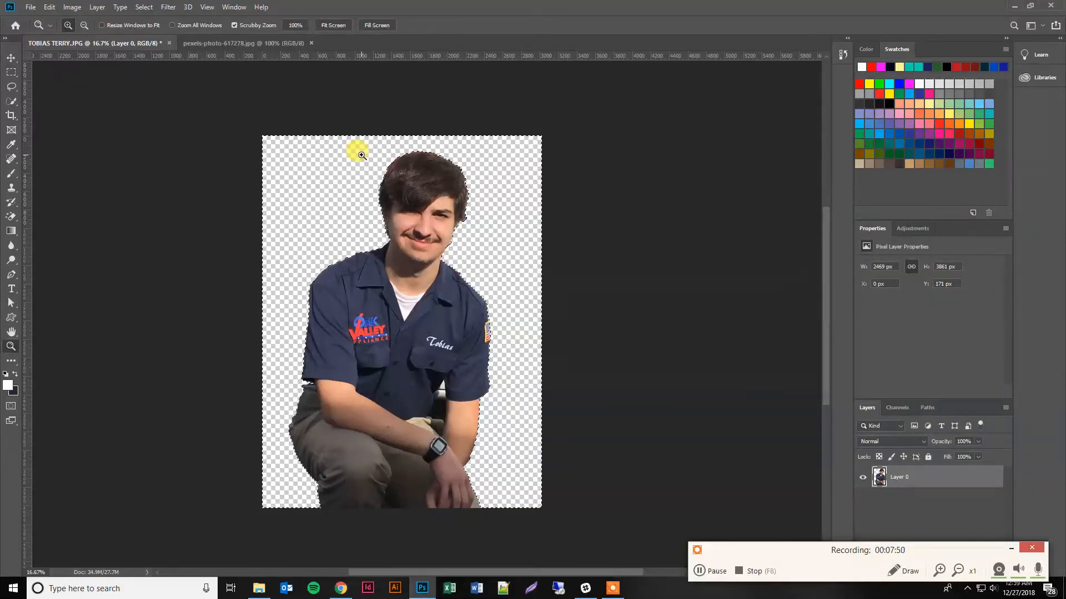
Deselect the background area around the cut-out man.
click(145, 7)
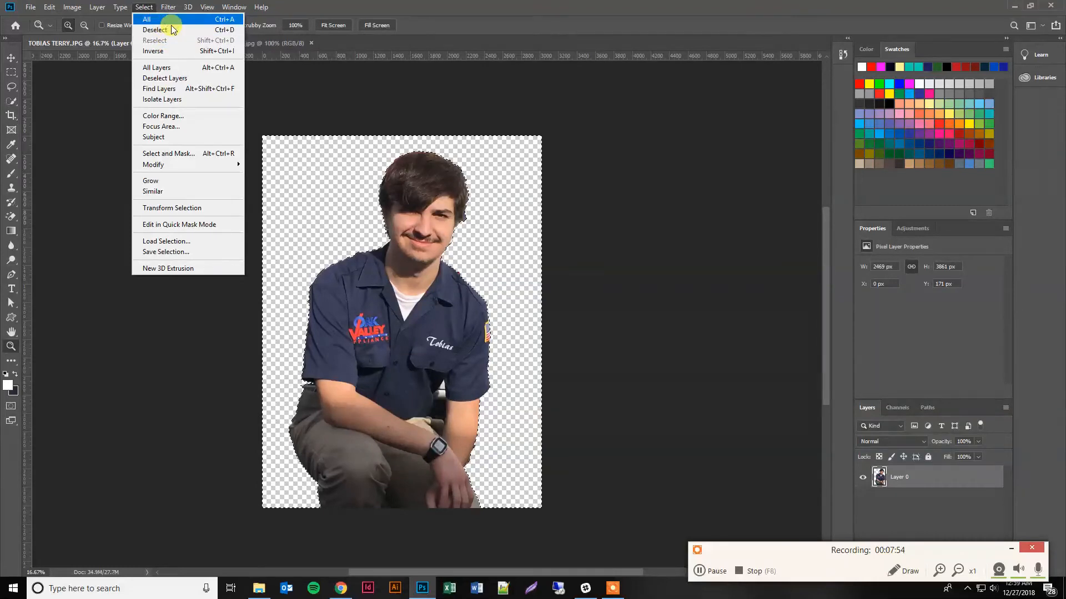
click(477, 17)
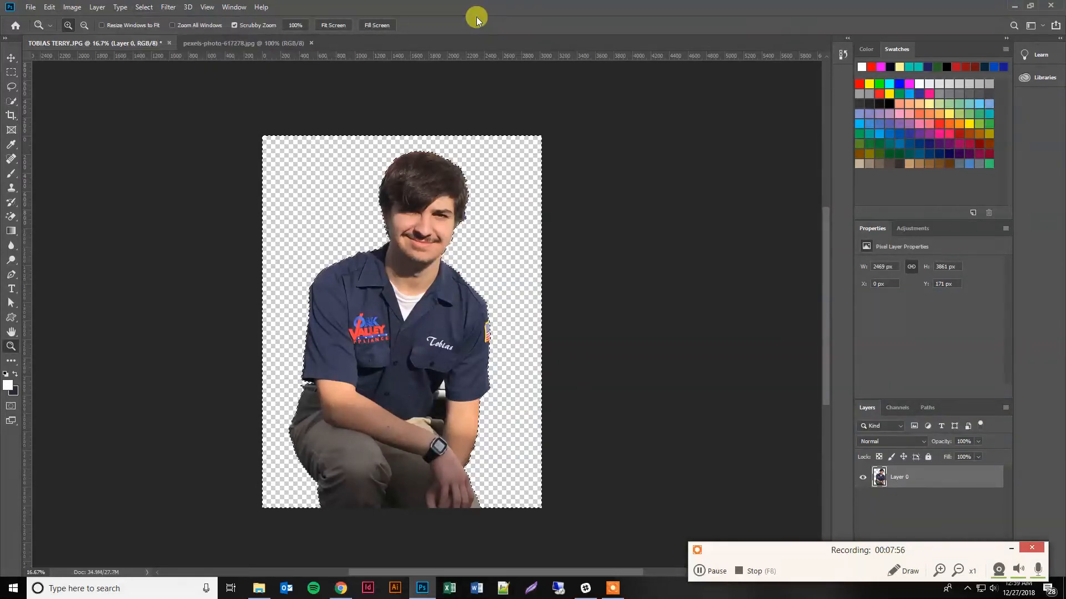
key(ctrl+d)
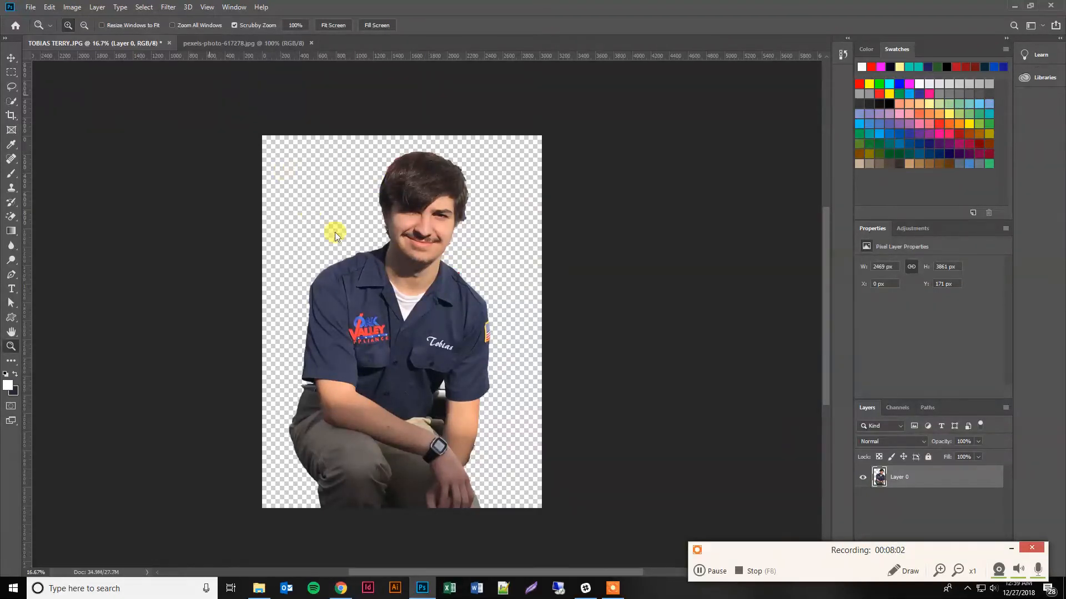
Save a copy of the cut-out in PNG format in the Images folder on the Desktop.
key(ctrl+shift+s)
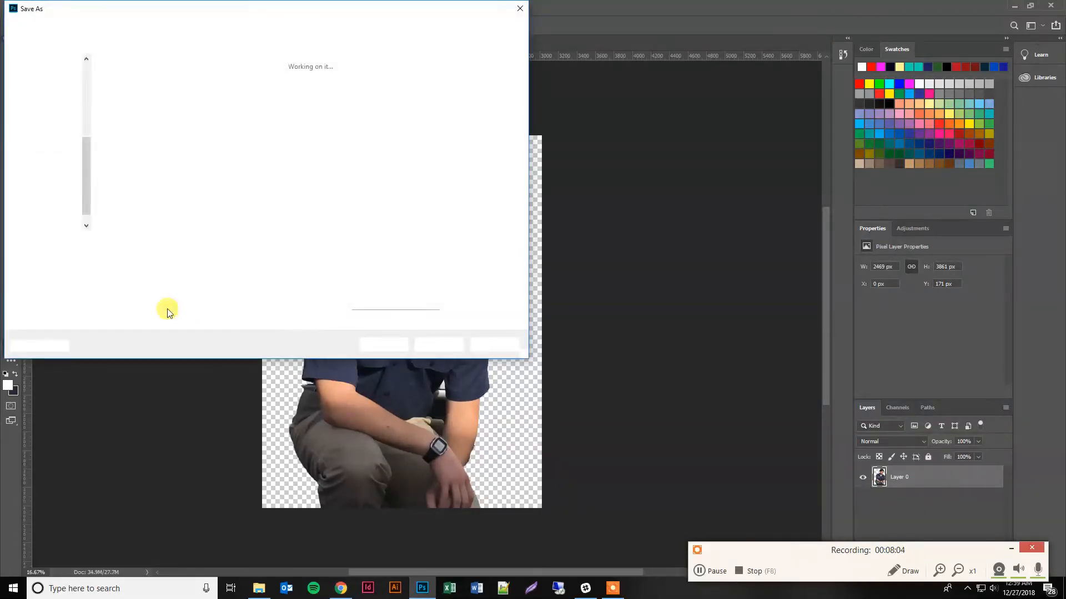
click(138, 256)
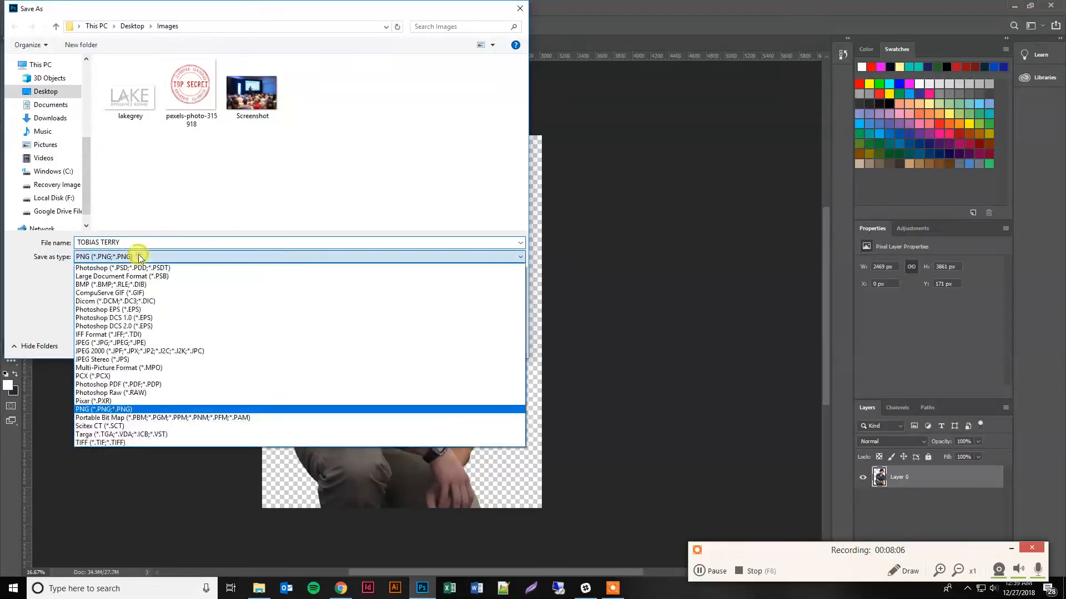
click(101, 410)
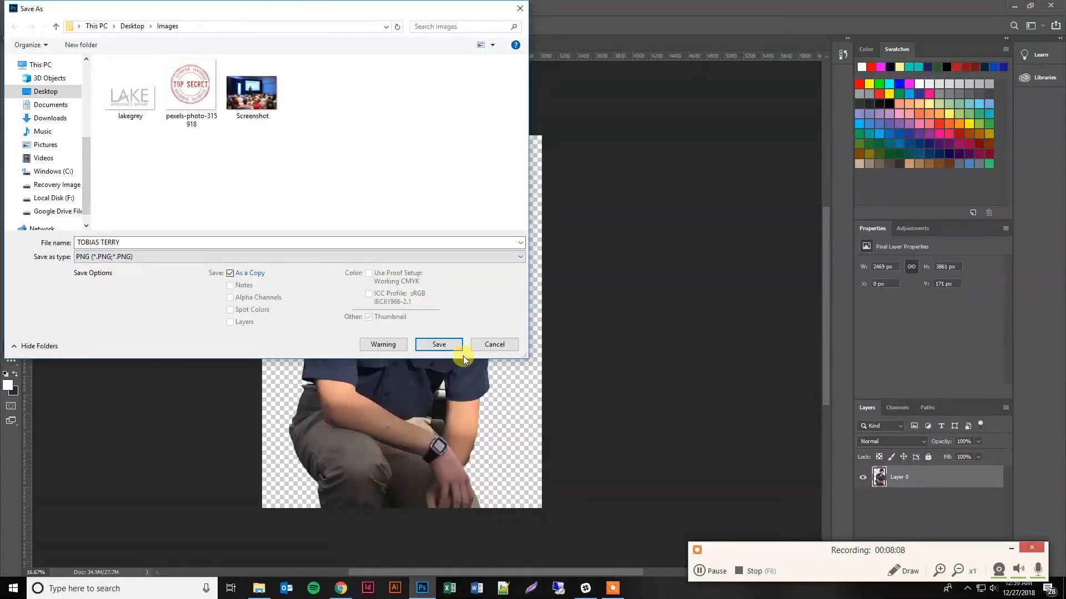